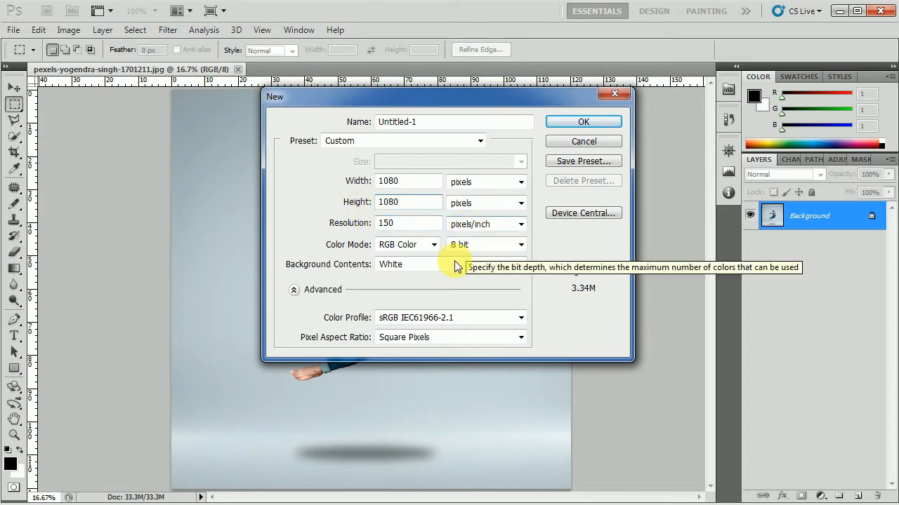
# - Create the 1080 × 1080 pixel, 150 pixels/inch RGB document with white background contents
pyautogui.click(418, 264)
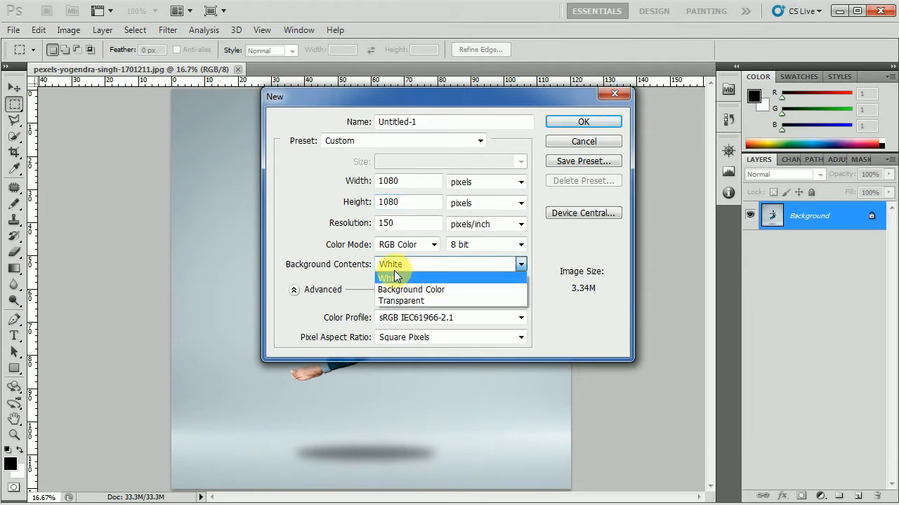
pyautogui.click(356, 277)
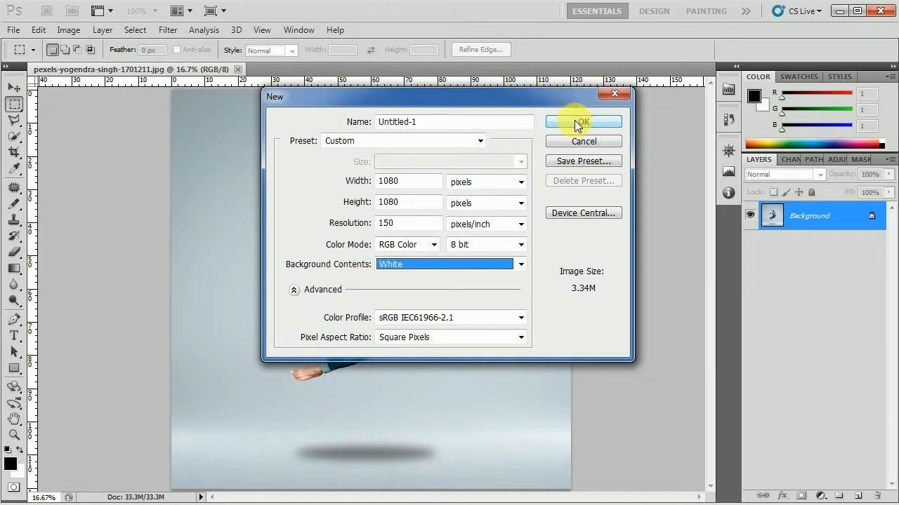
pyautogui.press('Return')
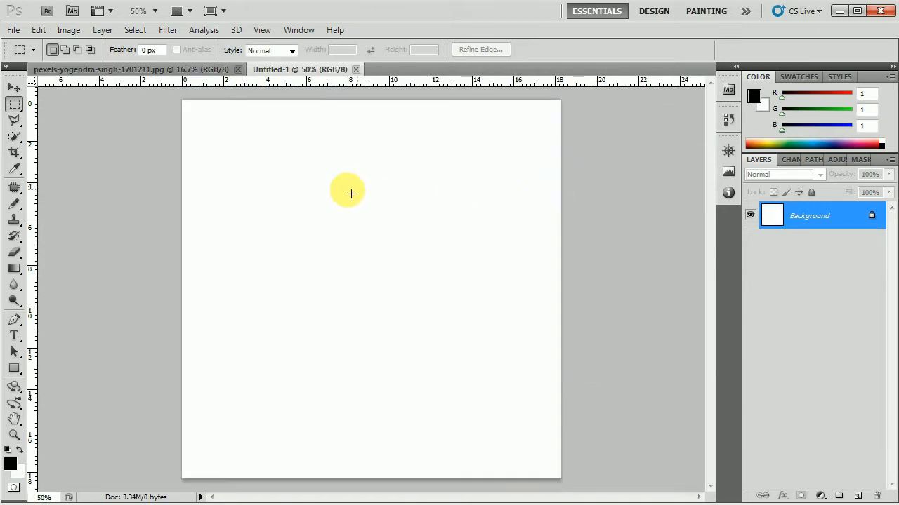
# - Convert the locked Background of the new document into a regular layer named Layer 0
pyautogui.doubleClick(875, 219)
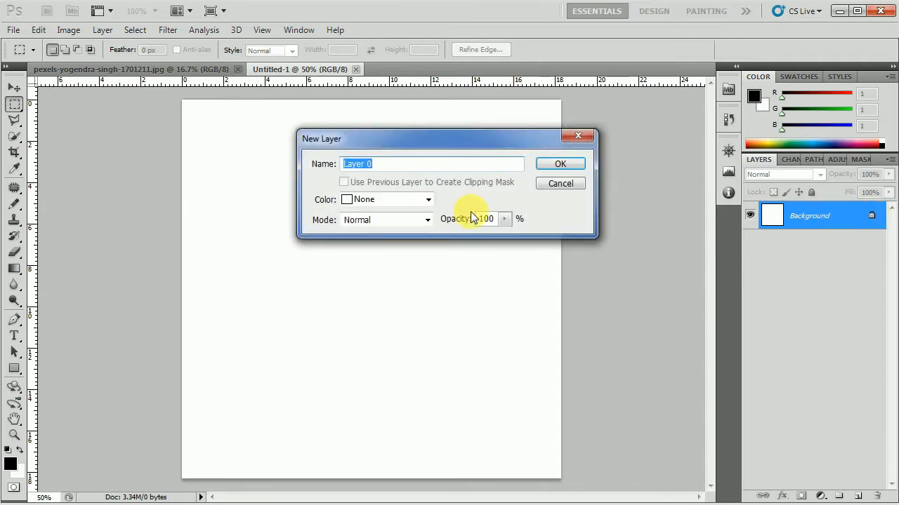
pyautogui.click(570, 166)
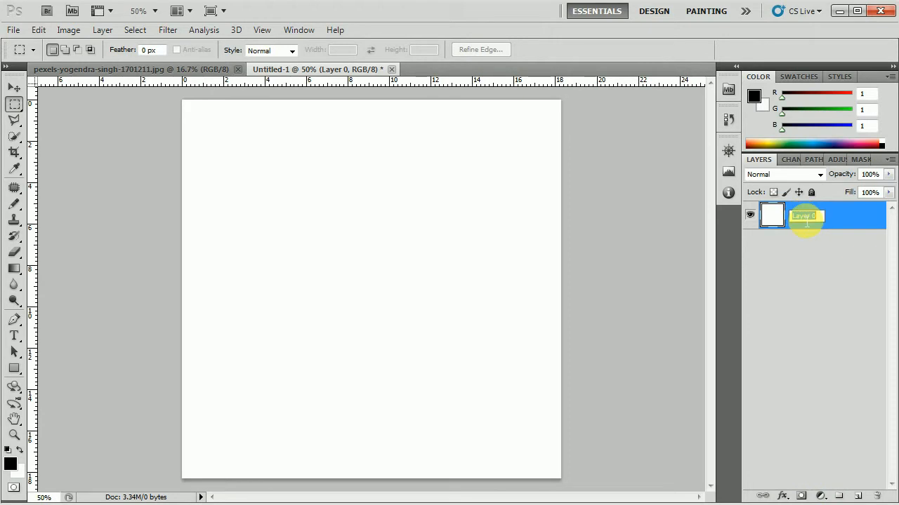
pyautogui.press('h')
# - Add a Gradient Overlay effect to Layer 0 and load the Black, White preset for its gradient
pyautogui.doubleClick(848, 217)
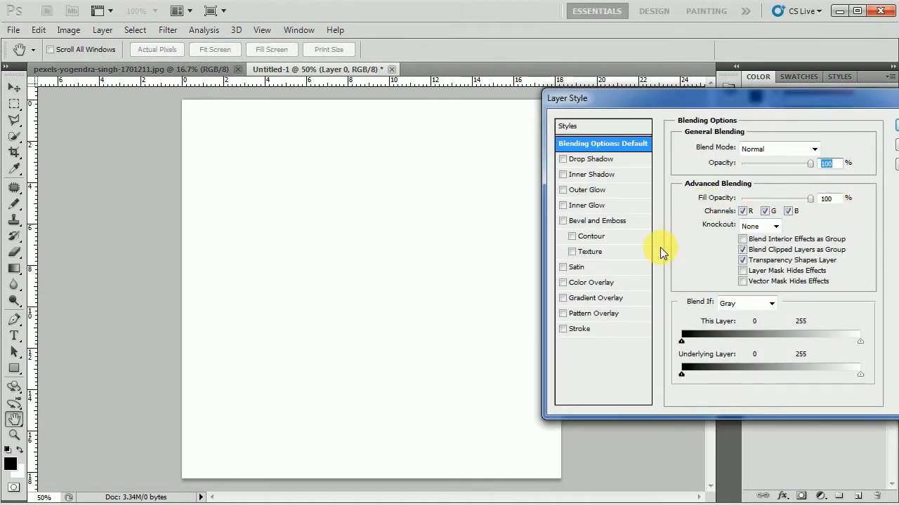
pyautogui.moveTo(757, 91); pyautogui.dragTo(669, 112)
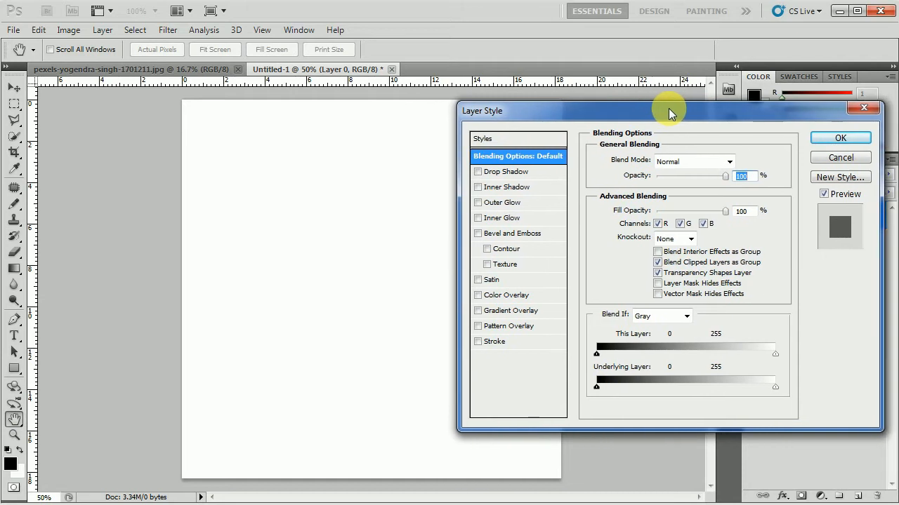
pyautogui.click(514, 315)
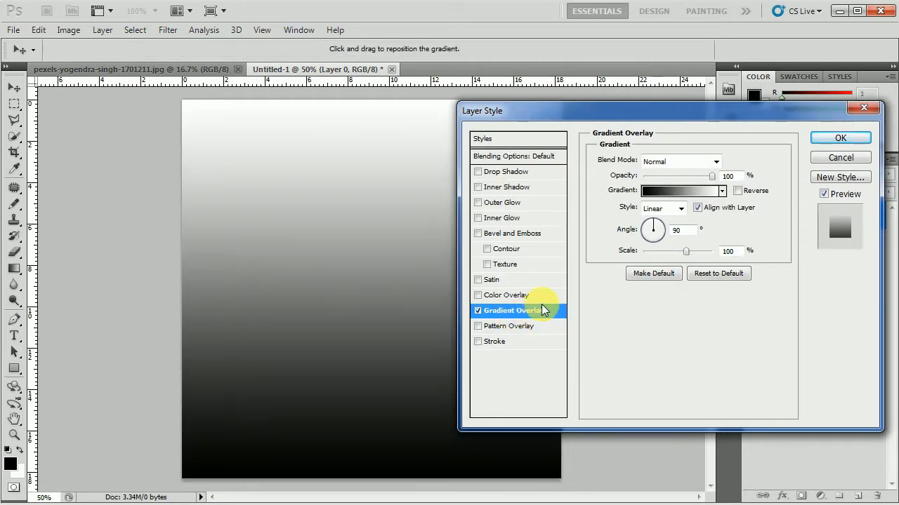
pyautogui.click(655, 191)
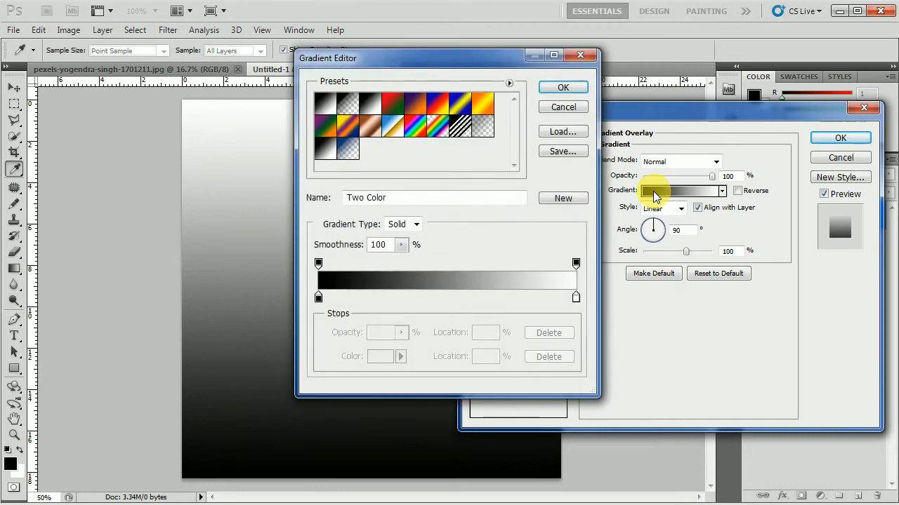
pyautogui.click(374, 108)
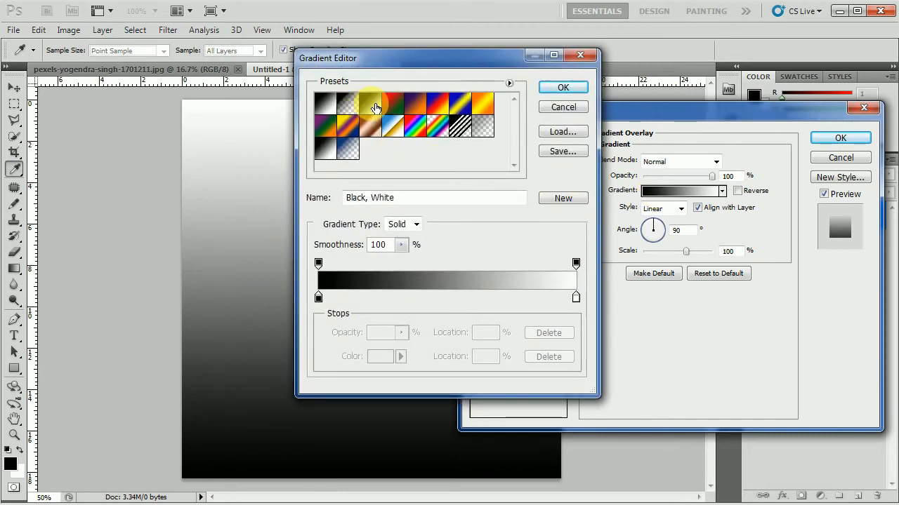
# - Set the color of the gradient's black stop to 00c0ff
pyautogui.click(319, 298)
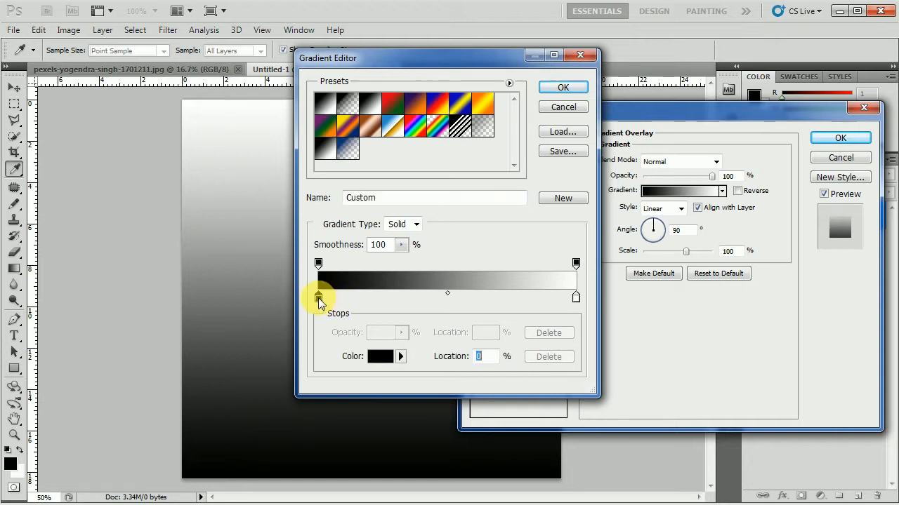
pyautogui.click(382, 357)
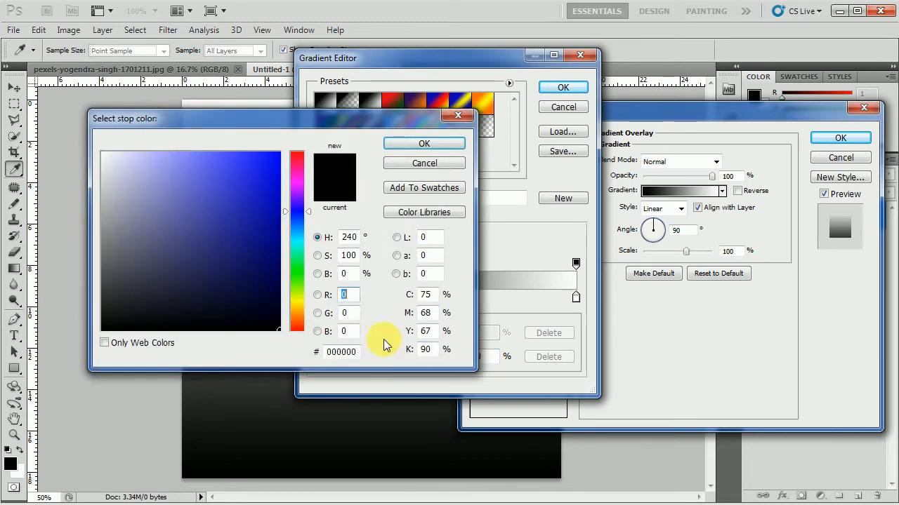
pyautogui.click(287, 197)
pyautogui.moveTo(287, 199); pyautogui.dragTo(287, 210)
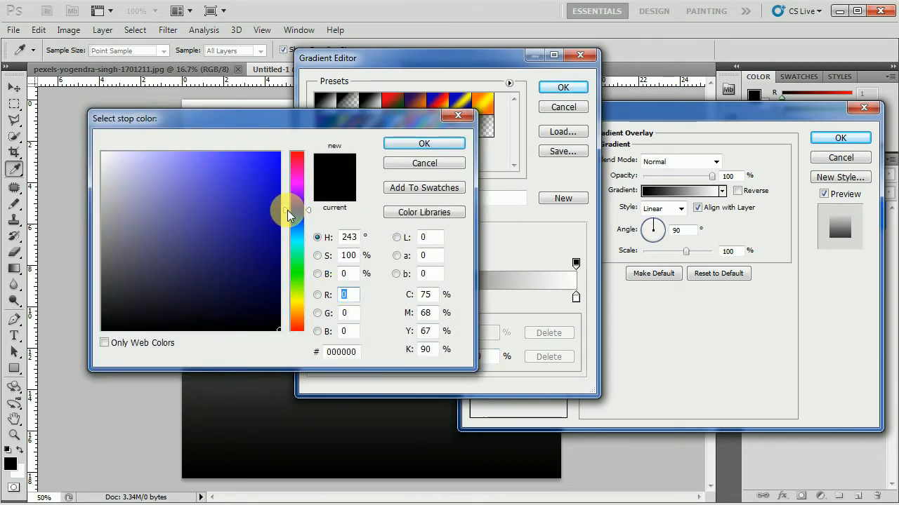
pyautogui.click(355, 353)
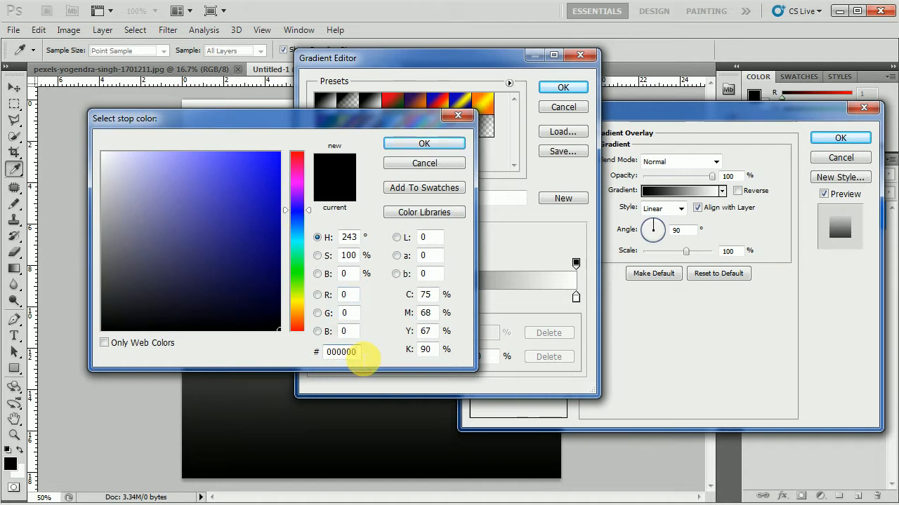
pyautogui.moveTo(358, 353); pyautogui.dragTo(343, 358)
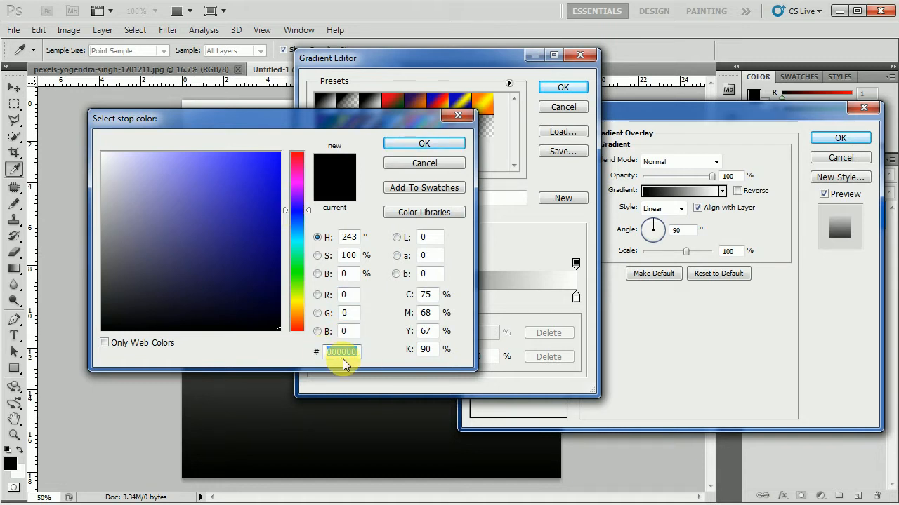
pyautogui.write('00')
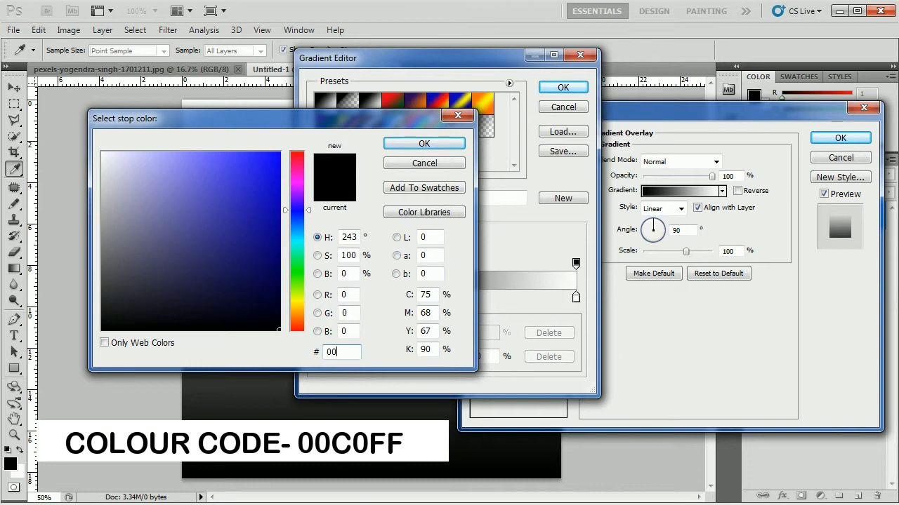
pyautogui.write('c0ff')
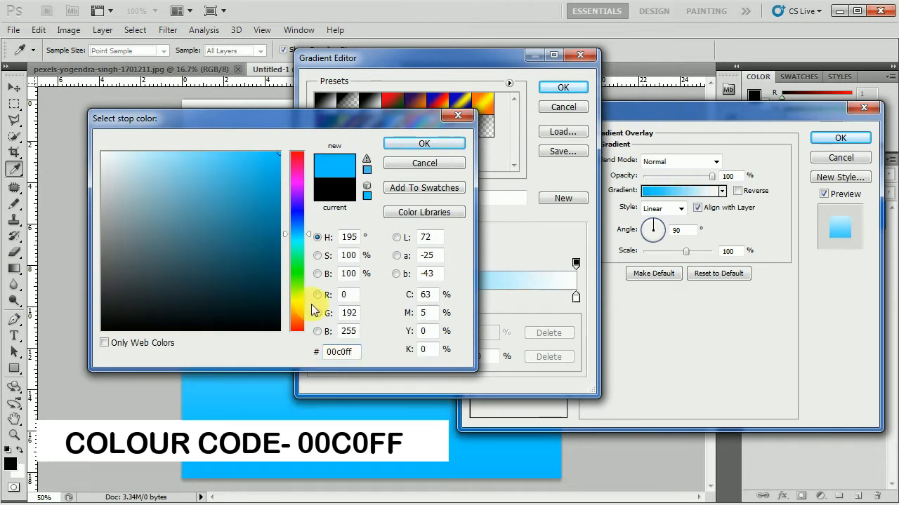
pyautogui.click(430, 142)
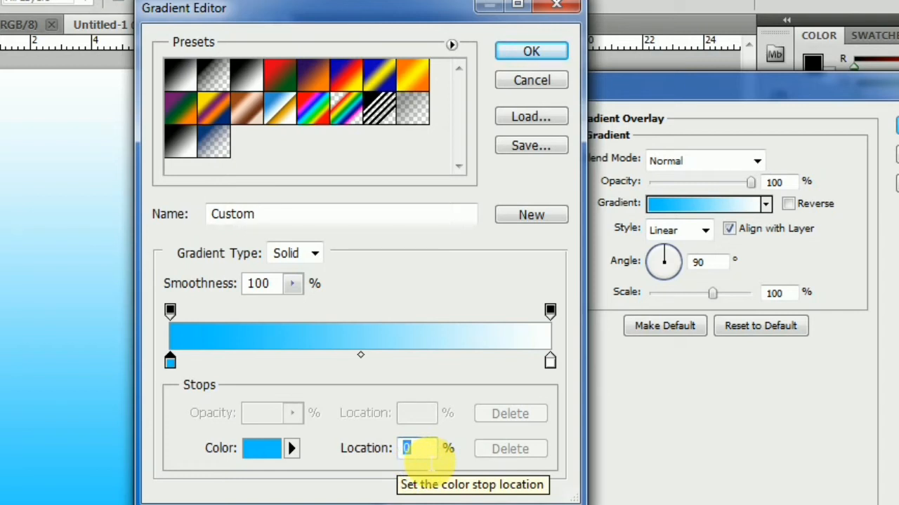
# - Set the blue stop's location to 20% and the white stop's location to 60%, and accept the gradient
pyautogui.write('20')
pyautogui.press('Return')
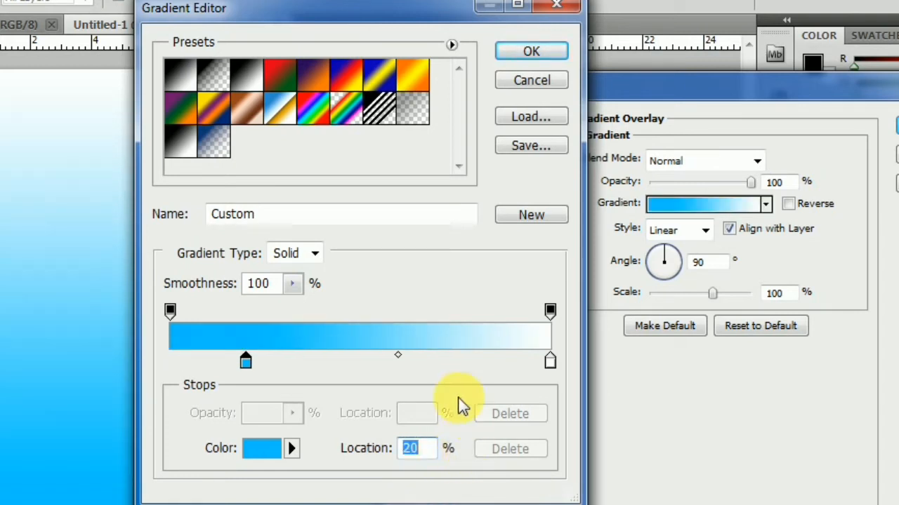
pyautogui.click(550, 362)
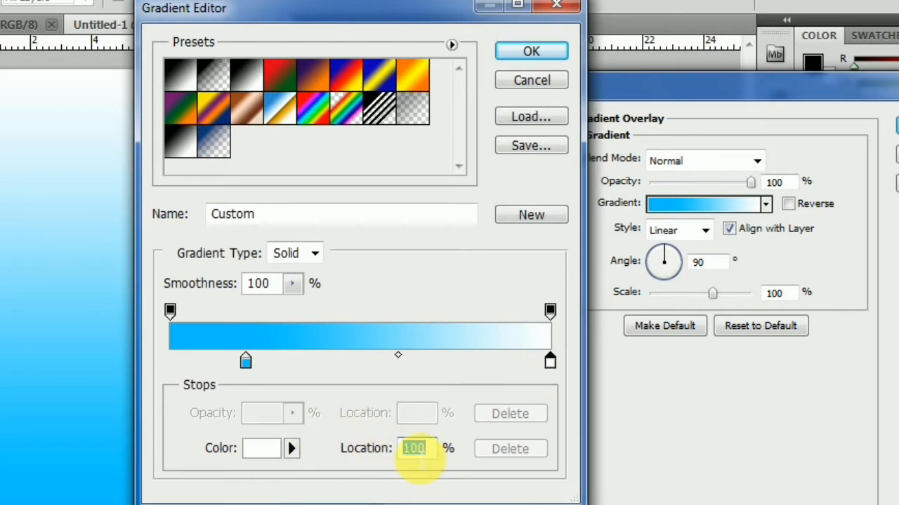
pyautogui.write('60')
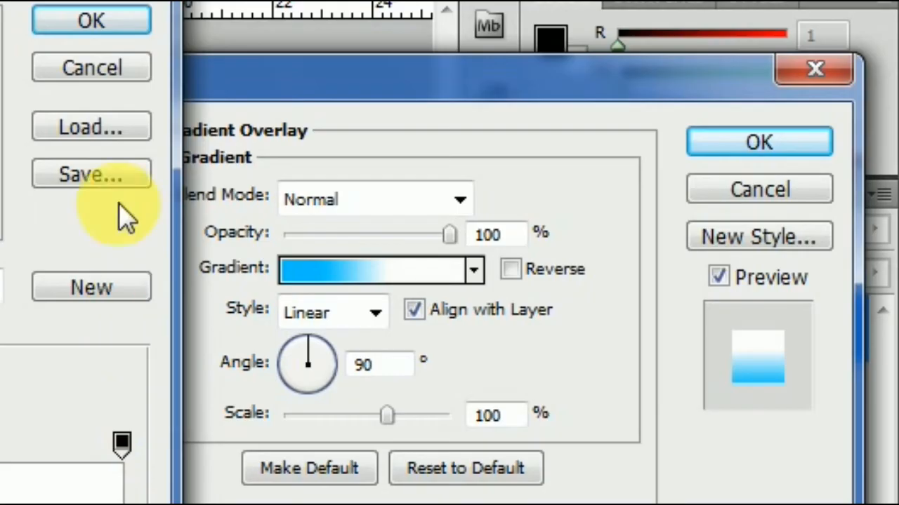
pyautogui.click(80, 22)
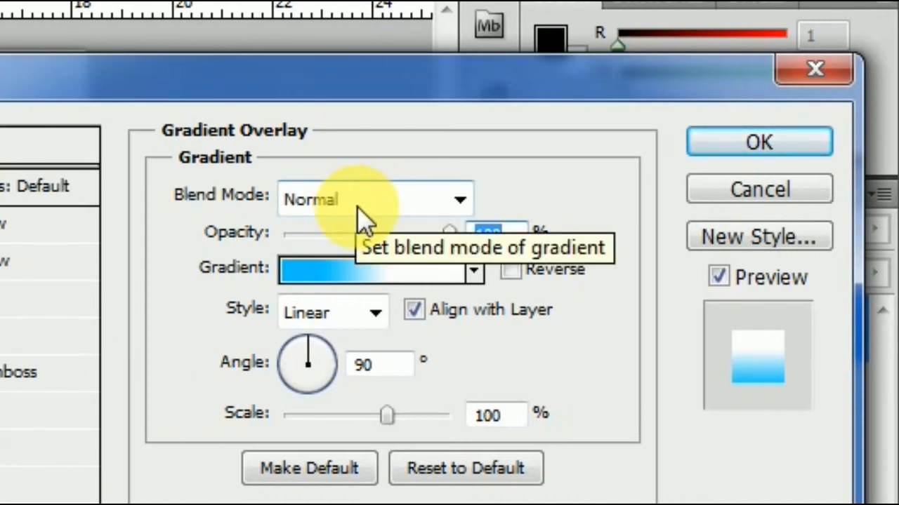
# - Reverse the gradient overlay and set its style to Radial
pyautogui.click(515, 277)
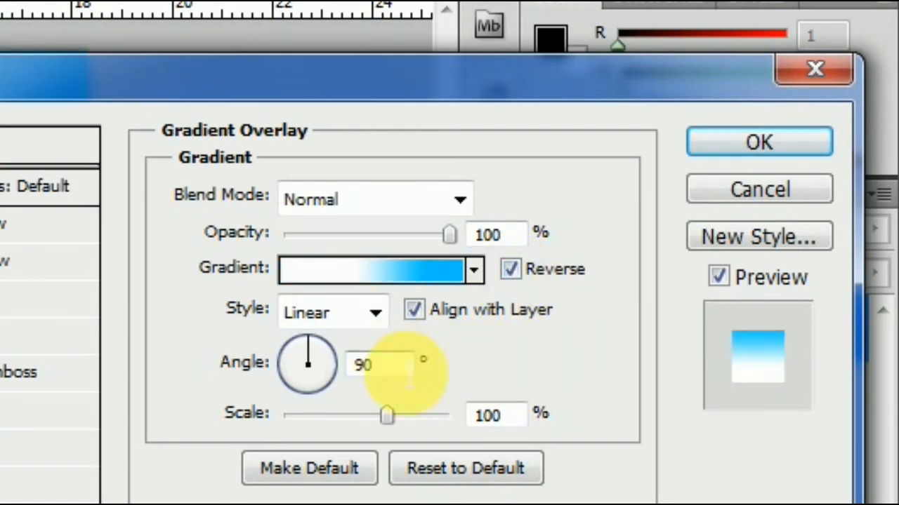
pyautogui.click(361, 320)
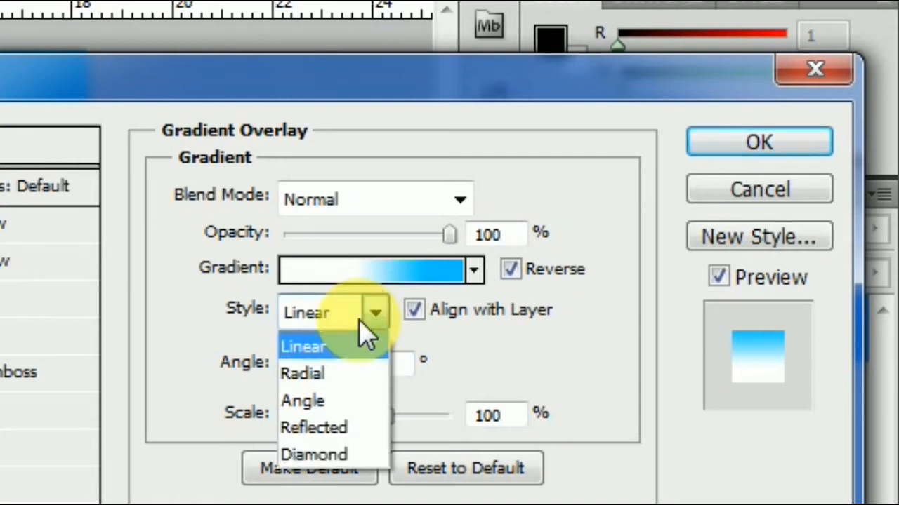
pyautogui.click(354, 374)
# - Set the gradient overlay's angle to 30° and its scale to 150%, and apply the layer style
pyautogui.click(397, 372)
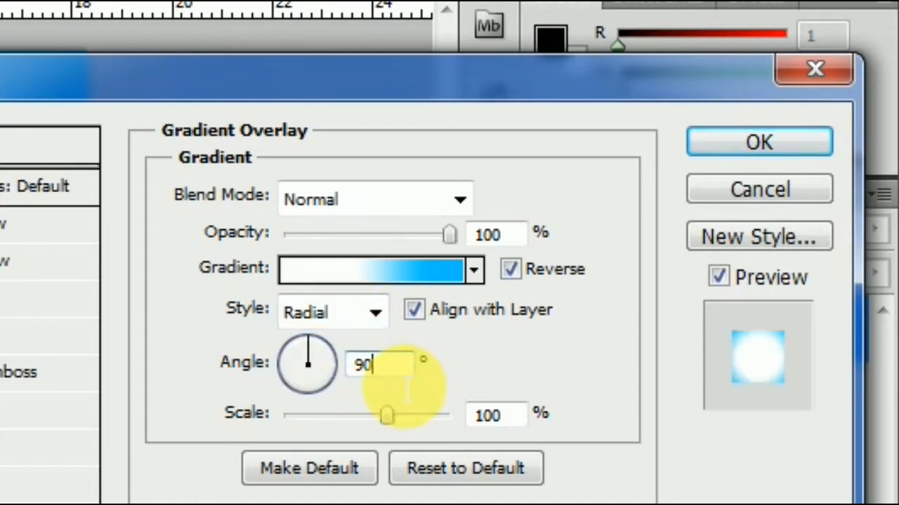
pyautogui.press('BackSpace')
pyautogui.press('BackSpace')
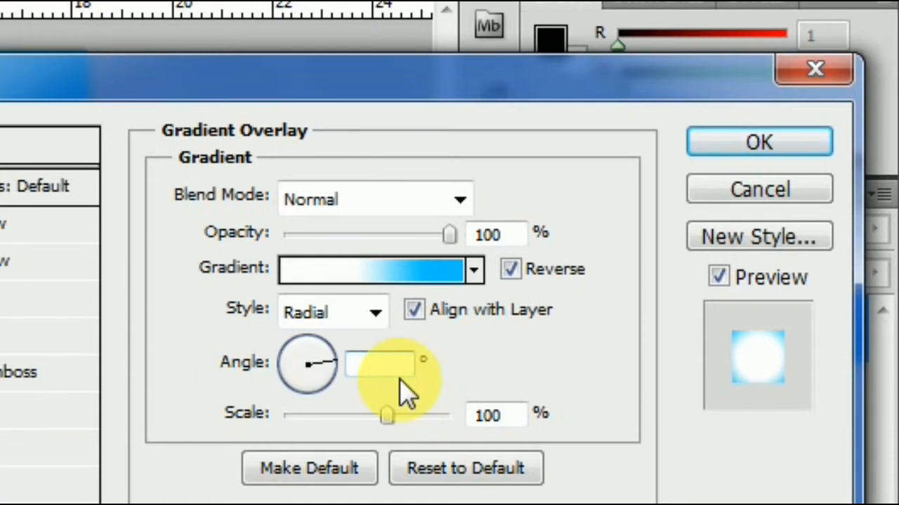
pyautogui.write('30')
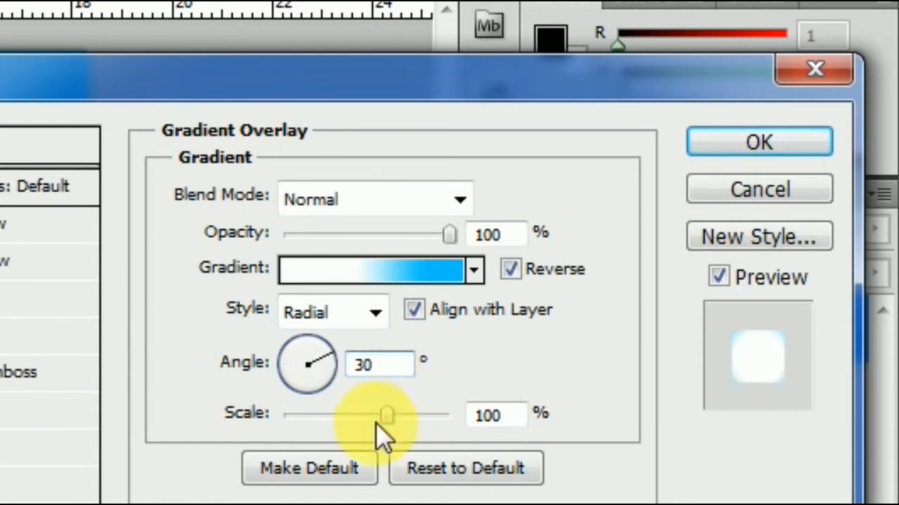
pyautogui.moveTo(391, 417); pyautogui.dragTo(459, 419)
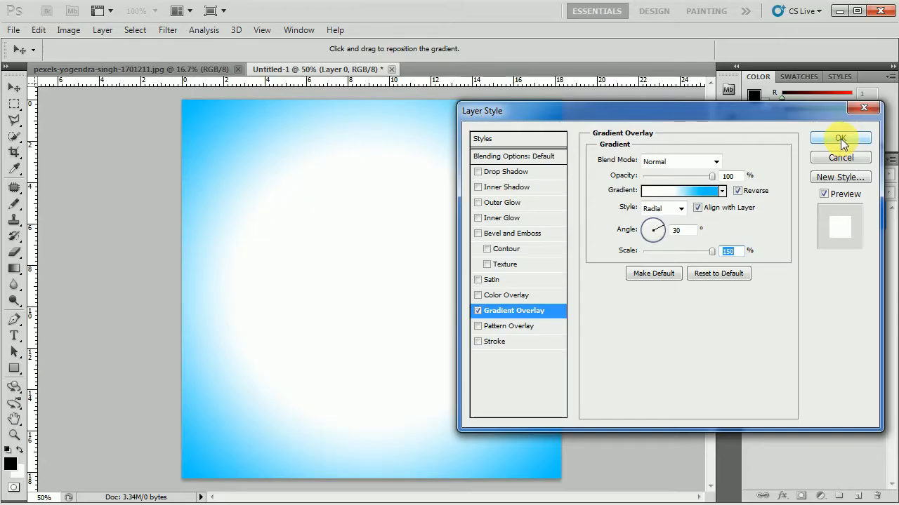
pyautogui.click(761, 146)
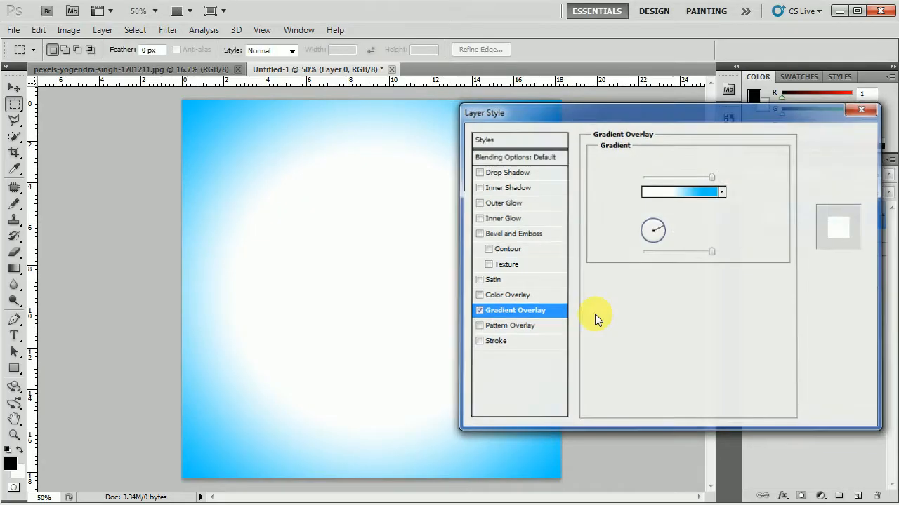
# - Copy the photo of the jumping man into the Untitled-1 document as a new layer with the Move tool
pyautogui.click(130, 69)
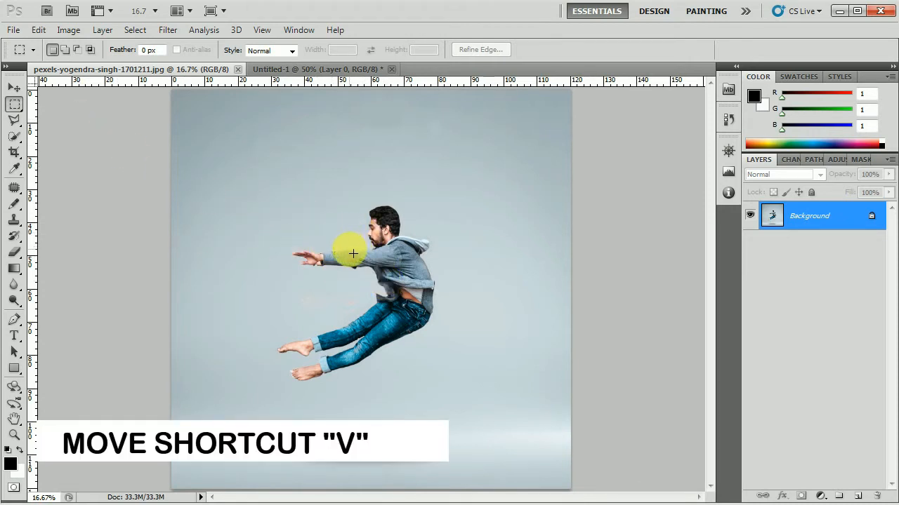
pyautogui.press('v')
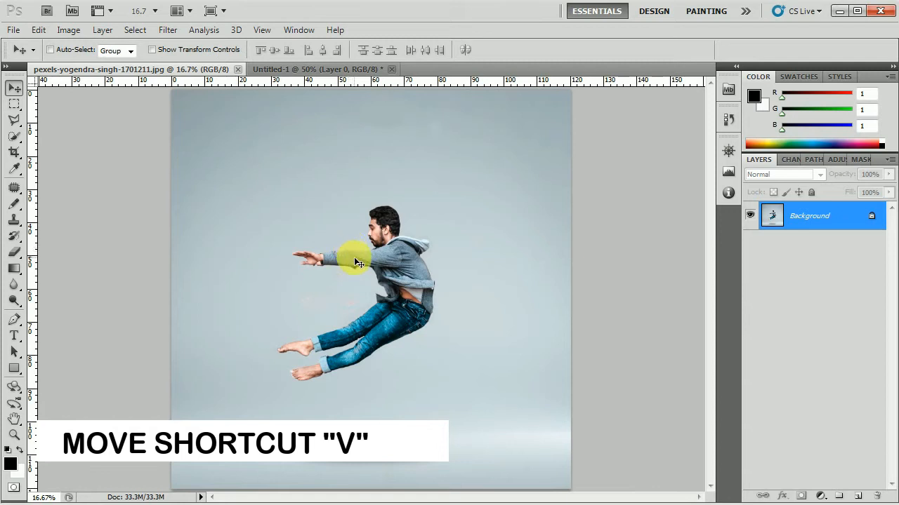
pyautogui.moveTo(342, 82); pyautogui.dragTo(382, 244)
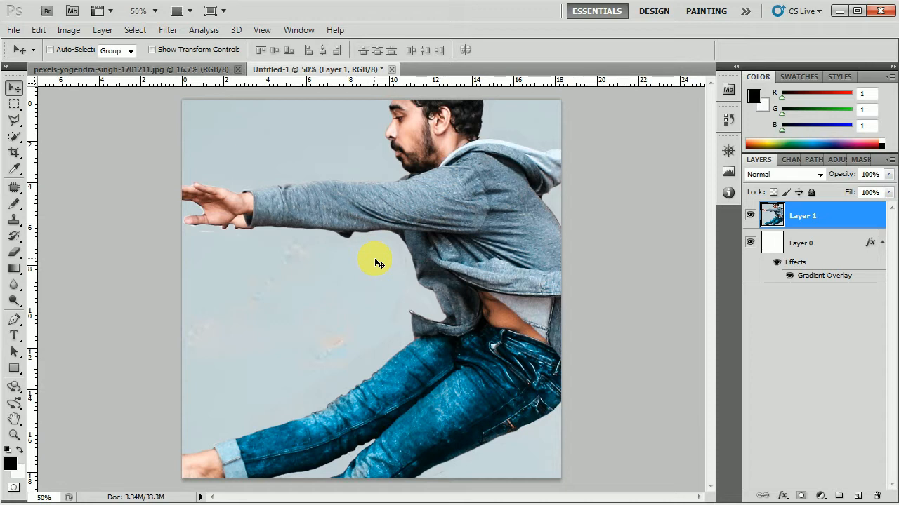
# - Scale the jumping man photo uniformly about its centre to about 42% and apply the transform
pyautogui.hotkey('ctrl', 't')
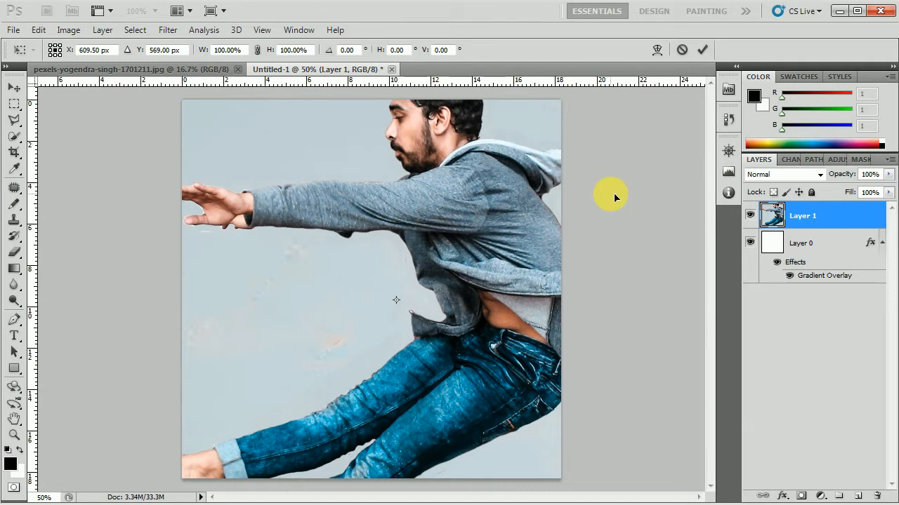
pyautogui.hotkey('ctrl', '0')
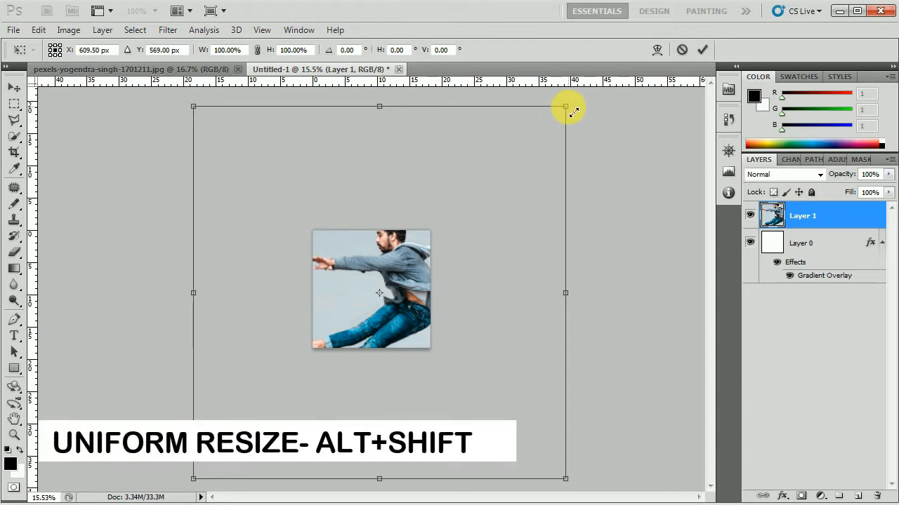
pyautogui.moveTo(573, 112); pyautogui.dragTo(469, 225)
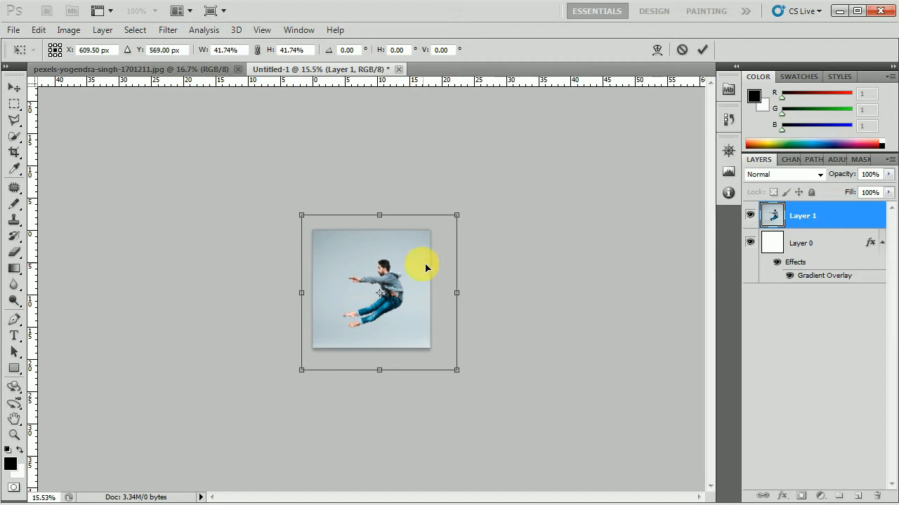
pyautogui.press('Return')
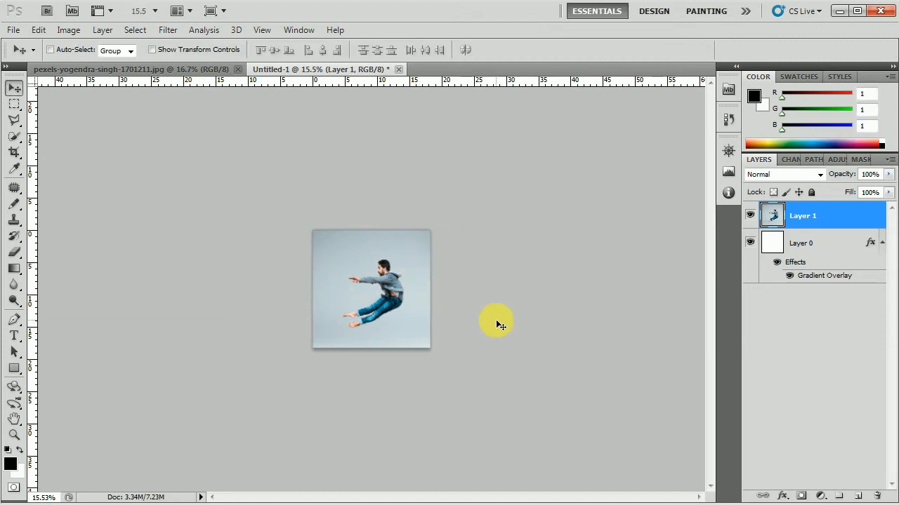
# - Reposition the photo so the jumping man sits slightly left of the canvas centre and a little higher
pyautogui.press('z')
pyautogui.click(413, 299)
pyautogui.click(414, 298)
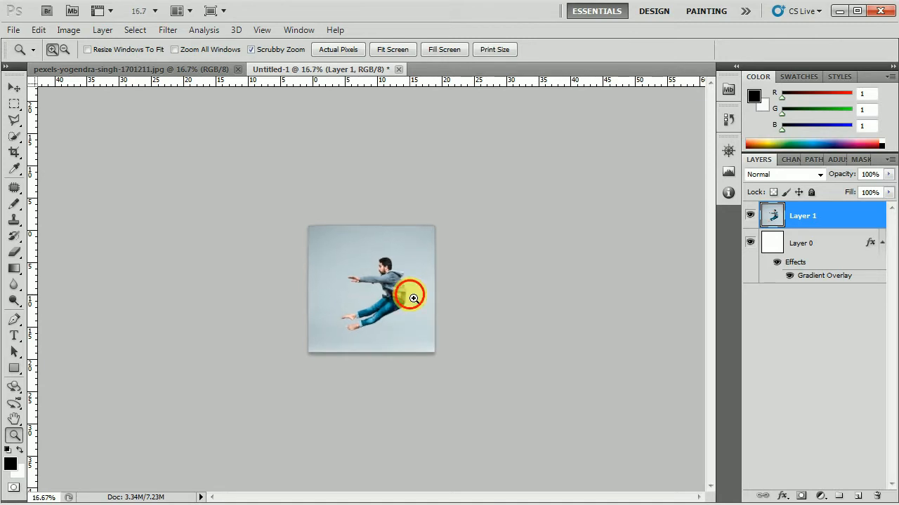
pyautogui.click(413, 299)
pyautogui.click(413, 298)
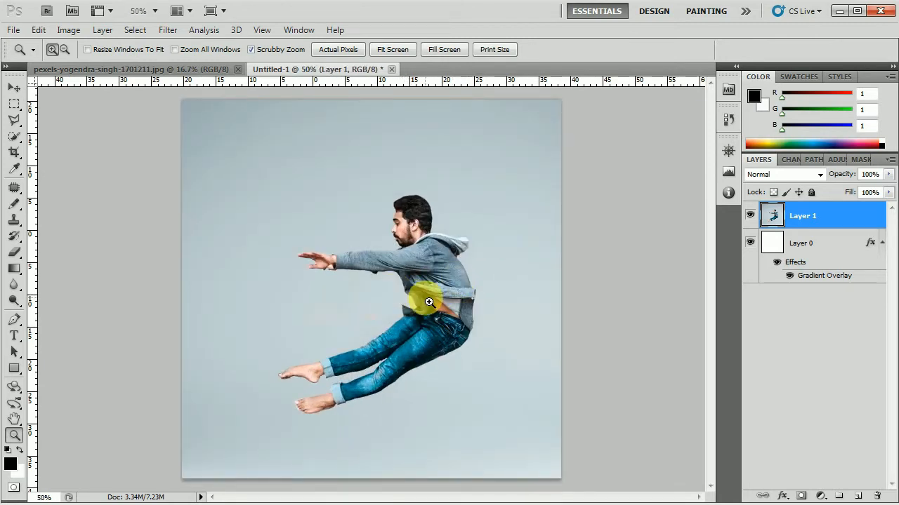
pyautogui.press('v')
pyautogui.moveTo(433, 297); pyautogui.dragTo(380, 277)
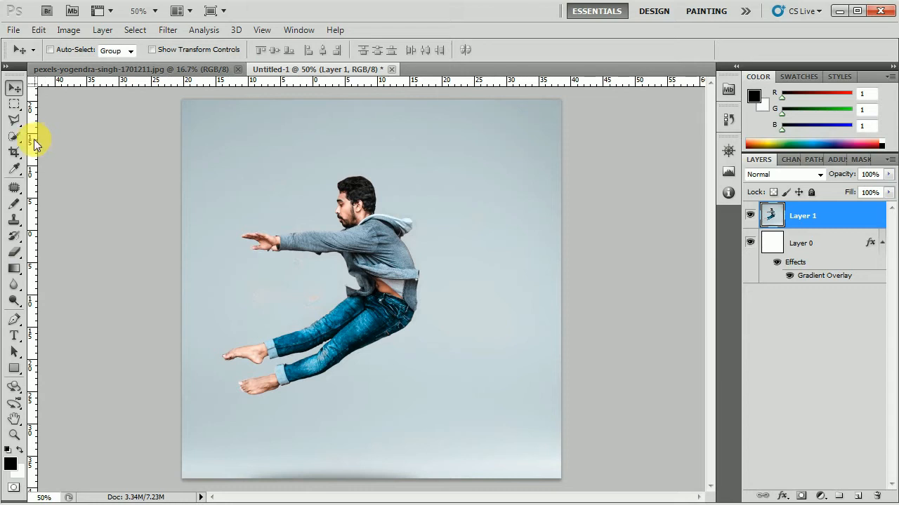
# - Select the whole figure of the jumping man, from hair to feet, with the Quick Selection tool
pyautogui.click(15, 138)
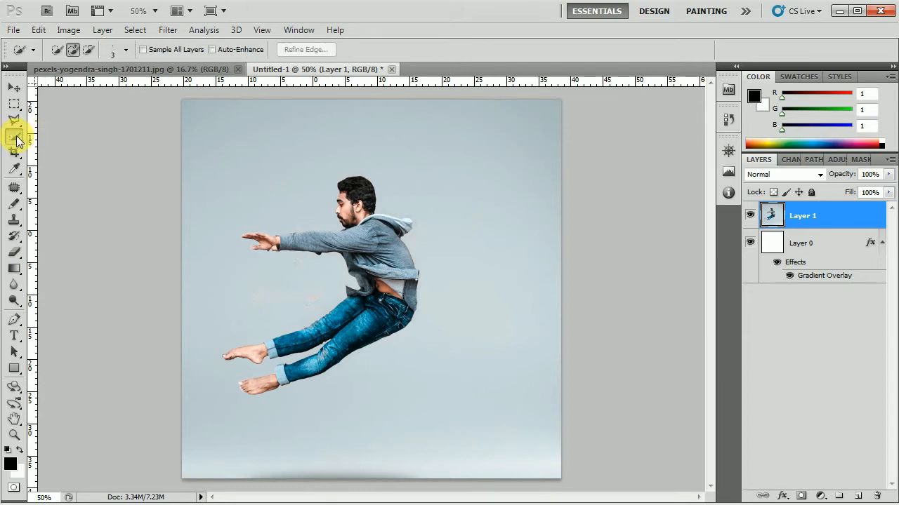
pyautogui.click(70, 137)
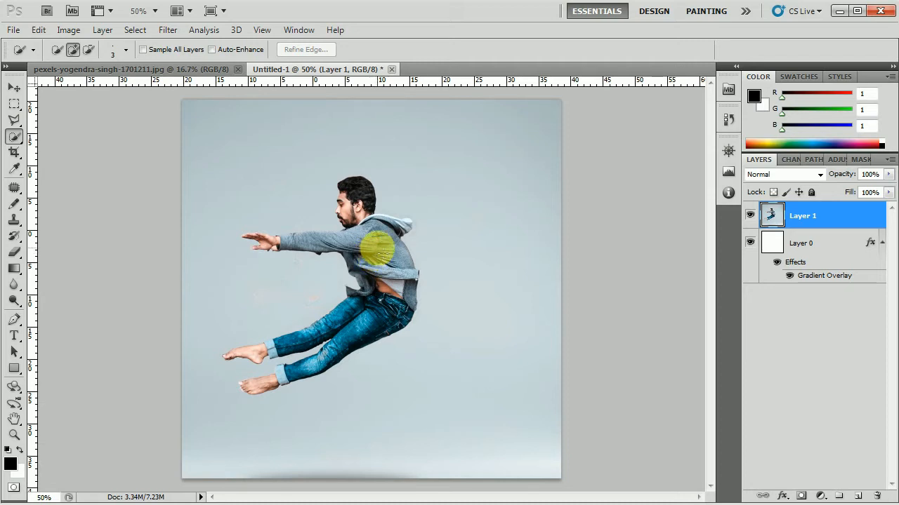
pyautogui.hotkey('ctrl', 'space')
pyautogui.click(380, 250)
pyautogui.moveTo(347, 142)
pyautogui.mouseDown()
pyautogui.moveTo(395, 204)
pyautogui.moveTo(415, 257)
pyautogui.moveTo(395, 391)
pyautogui.moveTo(150, 245)
pyautogui.moveTo(309, 171)
pyautogui.mouseUp()
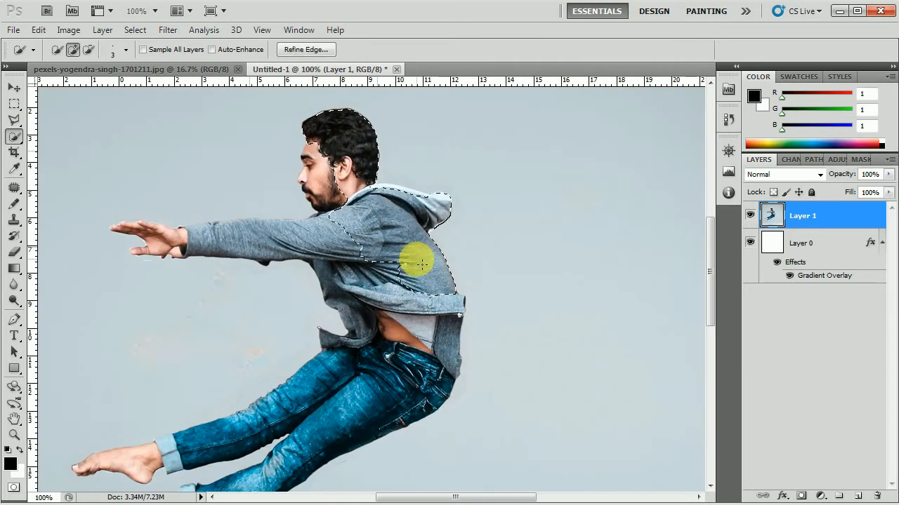
pyautogui.scroll(-3, 313, 175)
pyautogui.moveTo(302, 323)
pyautogui.mouseDown()
pyautogui.moveTo(147, 412)
pyautogui.moveTo(143, 451)
pyautogui.mouseUp()
# - Examine the selection edge up close around the man's head, outstretched hand, sleeve and feet
pyautogui.hotkey('ctrl', 'space')
pyautogui.click(260, 245)
pyautogui.press('3')
pyautogui.press('0')
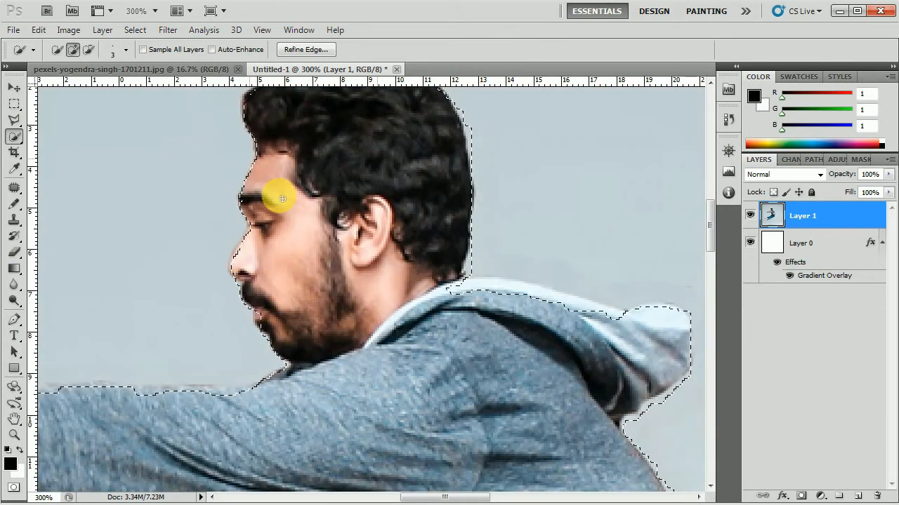
pyautogui.scroll(-2, 257, 290)
pyautogui.hscroll(-5, 583, 254)
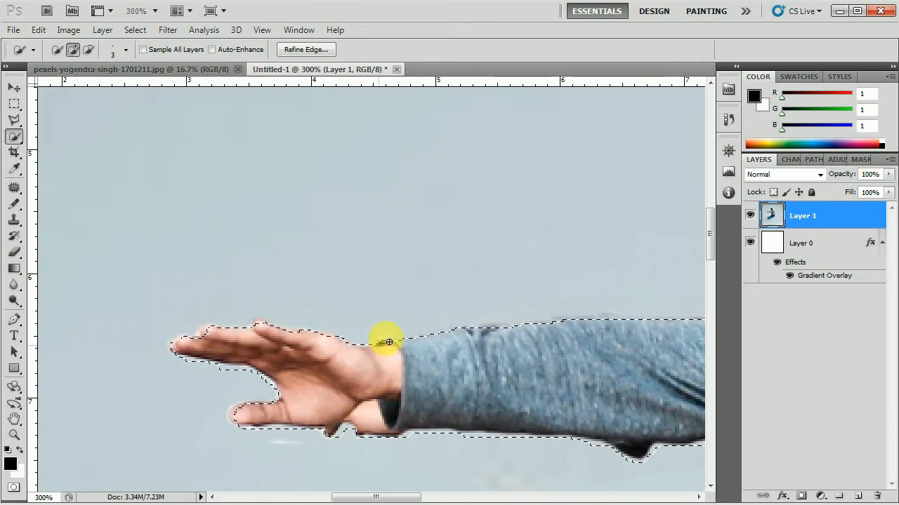
pyautogui.hscroll(3, 257, 325)
pyautogui.scroll(-10, 515, 377)
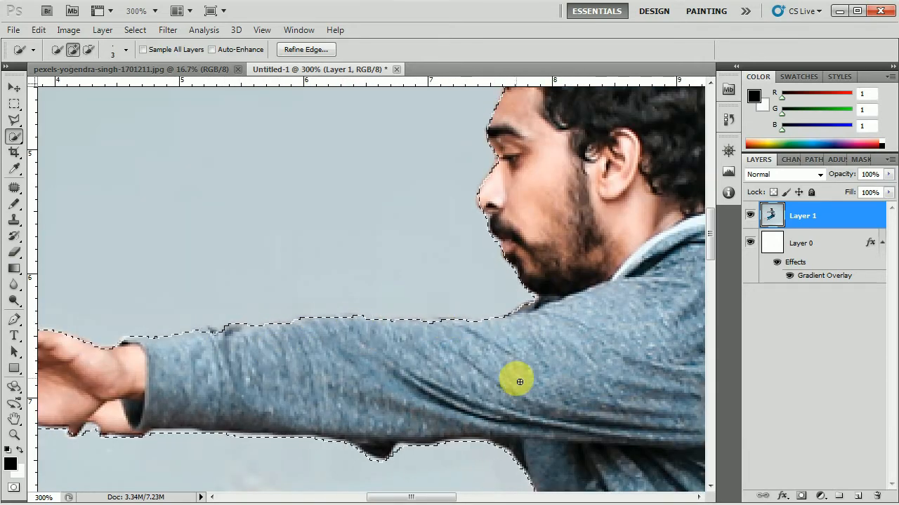
pyautogui.hscroll(-5, 233, 430)
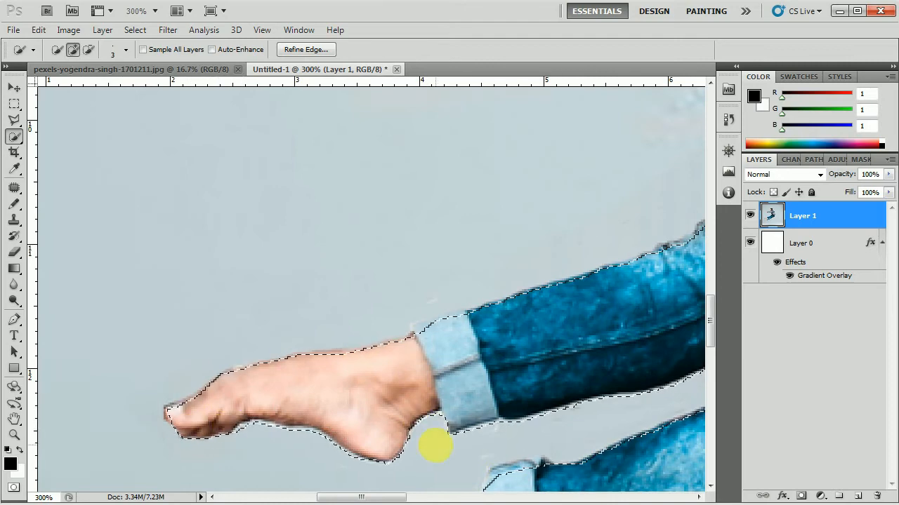
pyautogui.scroll(-3, 431, 445)
# - Add a layer mask to Layer 1 from the selection to cut the man out of his background
pyautogui.press('z')
pyautogui.keyDown('alt'); pyautogui.click(537, 370); pyautogui.keyUp('alt')
pyautogui.keyDown('alt'); pyautogui.click(537, 370); pyautogui.keyUp('alt')
pyautogui.keyDown('alt'); pyautogui.click(537, 370); pyautogui.keyUp('alt')
pyautogui.moveTo(442, 498); pyautogui.dragTo(460, 500)
pyautogui.scroll(1, 580, 371)
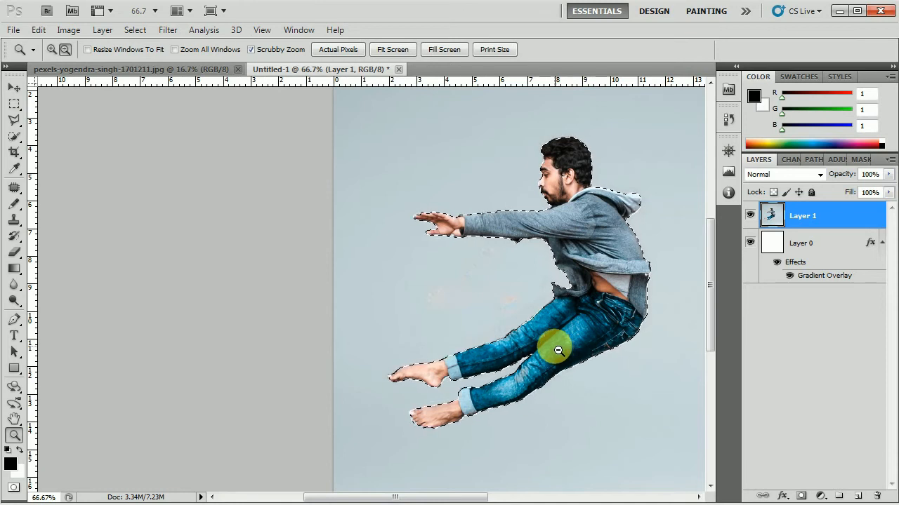
pyautogui.keyDown('alt'); pyautogui.click(558, 351); pyautogui.keyUp('alt')
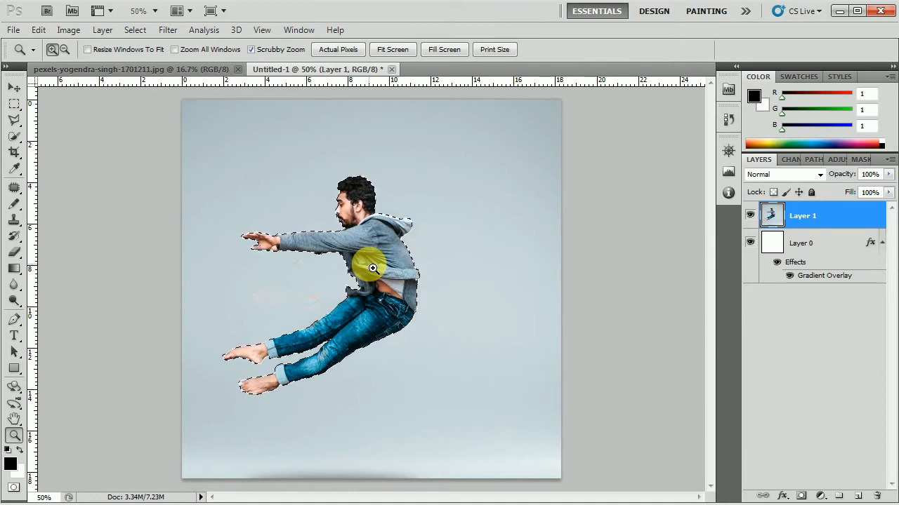
pyautogui.click(801, 497)
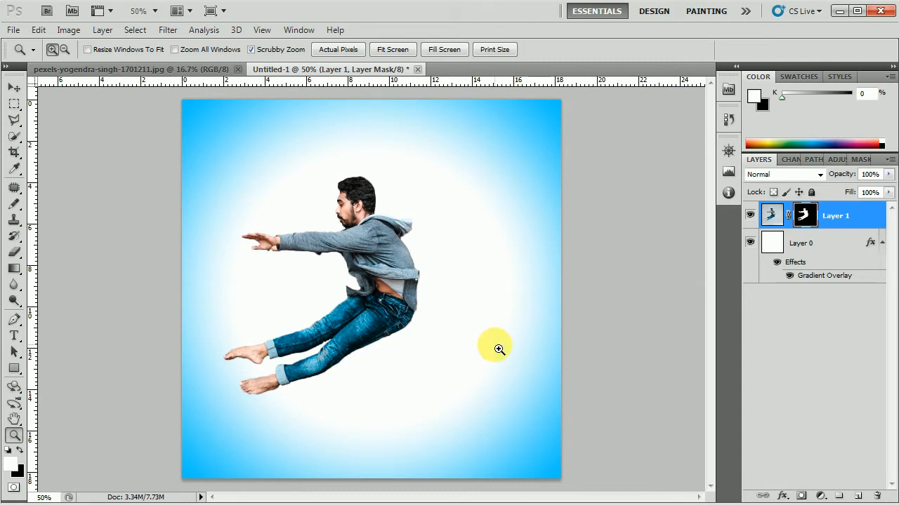
# - Select a narrow vertical strip through the man, from his hair down to his upper thigh, with the Rectangular Marquee tool
pyautogui.click(15, 105)
pyautogui.click(64, 105)
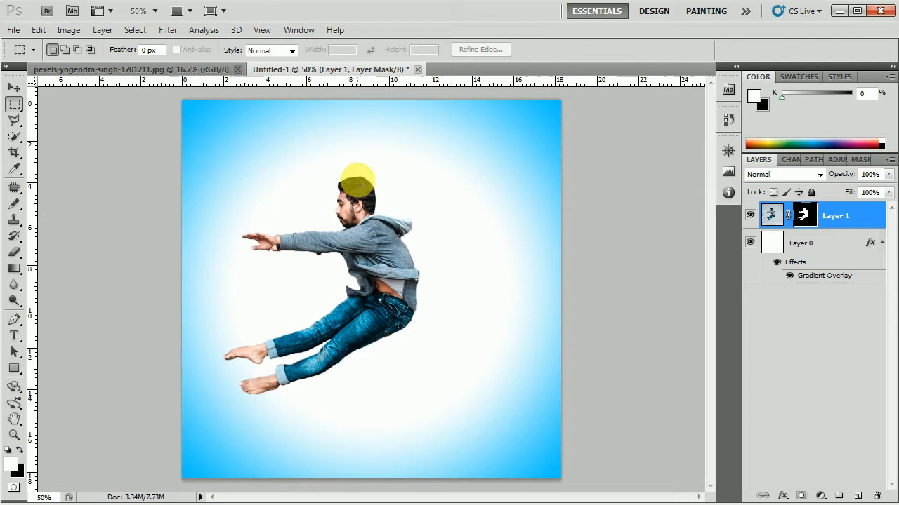
pyautogui.moveTo(358, 179); pyautogui.dragTo(367, 291)
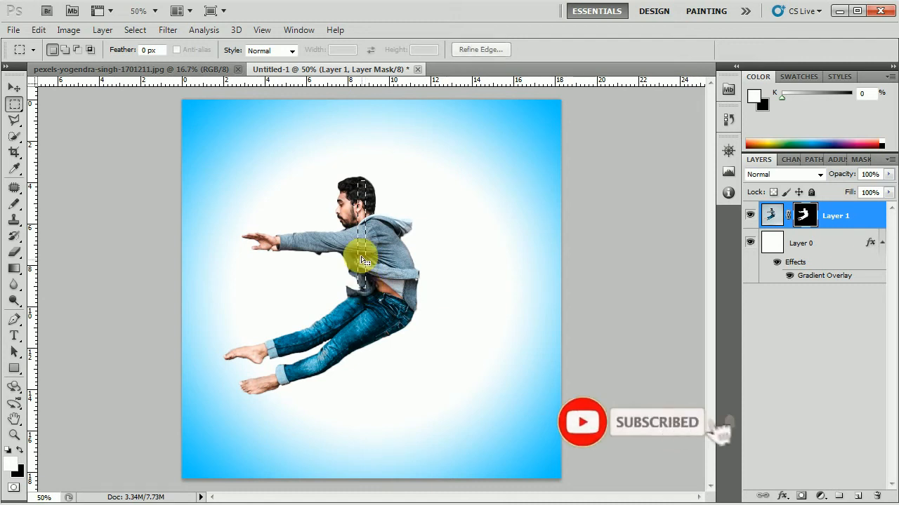
pyautogui.rightClick(360, 248)
pyautogui.click(380, 256)
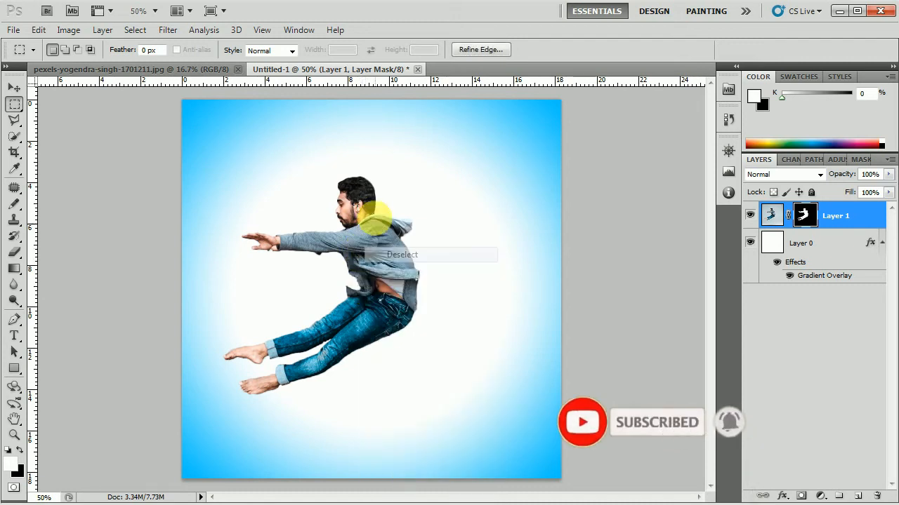
pyautogui.moveTo(362, 181); pyautogui.dragTo(373, 261)
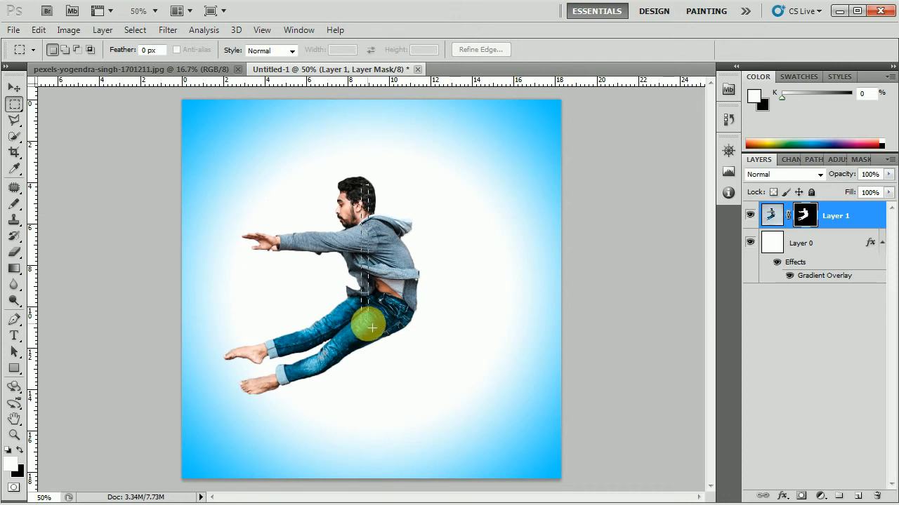
pyautogui.moveTo(372, 327); pyautogui.dragTo(373, 327)
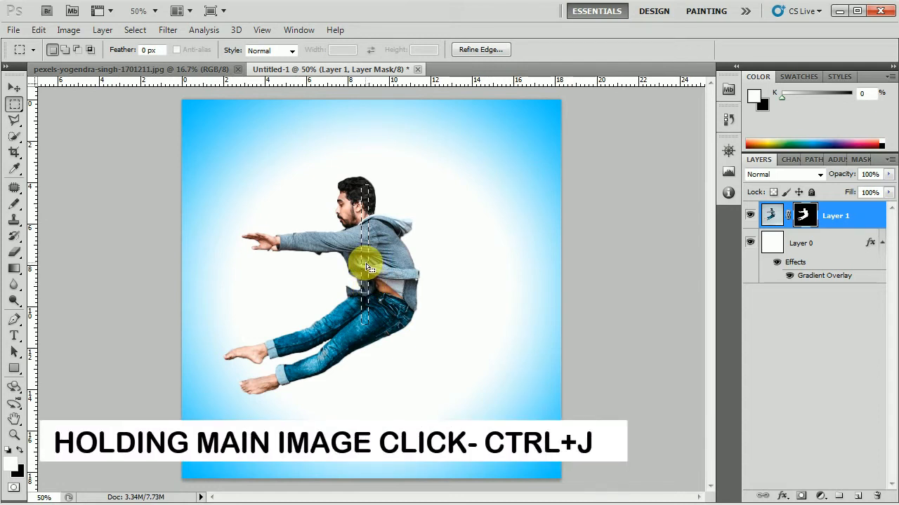
# - Copy the selected strip of Layer 1's image, not its mask, to a new layer and hide Layer 1
pyautogui.click(769, 213)
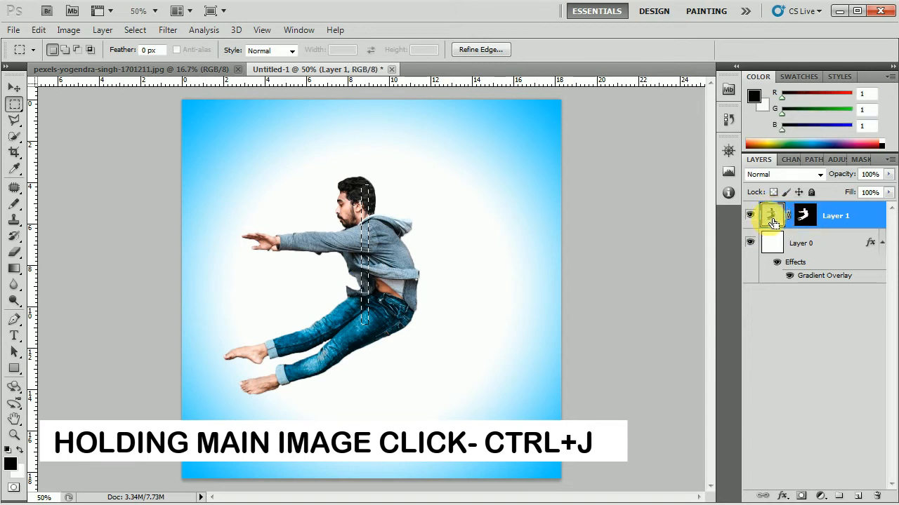
pyautogui.hotkey('ctrl', 'j')
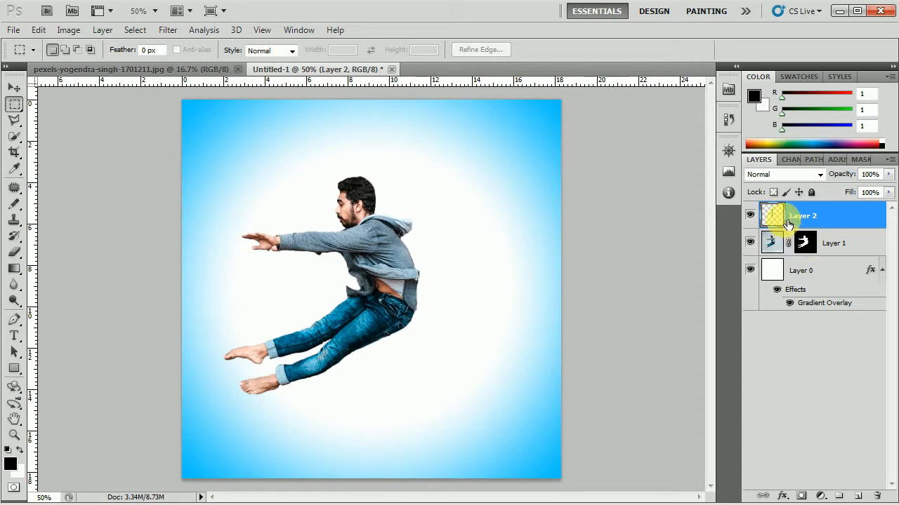
pyautogui.click(749, 242)
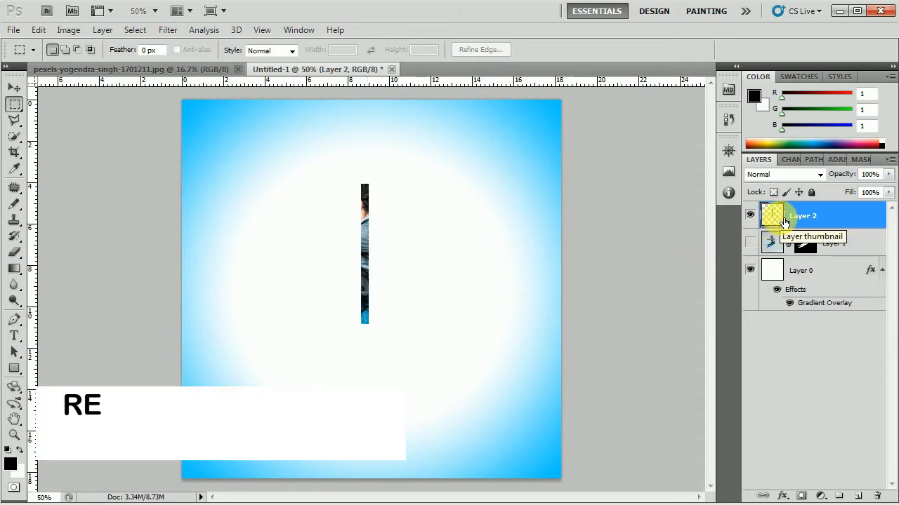
# - Stretch the strip horizontally about its centre past both canvas edges, to about 7536% width, and apply the transform
pyautogui.hotkey('ctrl', 't')
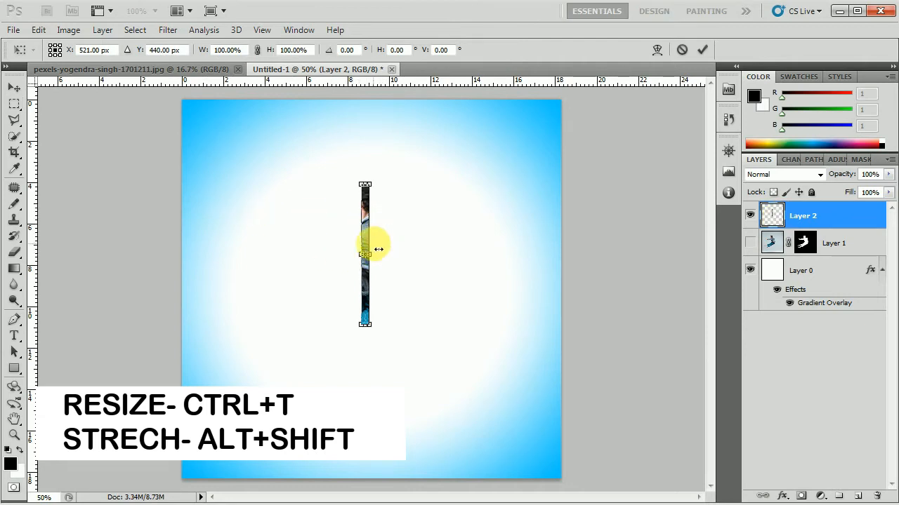
pyautogui.moveTo(368, 242); pyautogui.dragTo(622, 259)
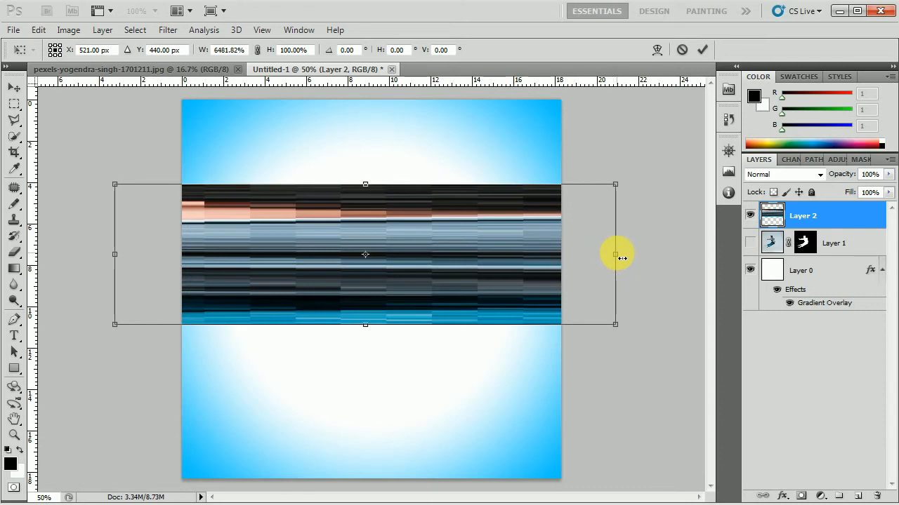
pyautogui.moveTo(622, 258); pyautogui.dragTo(655, 255)
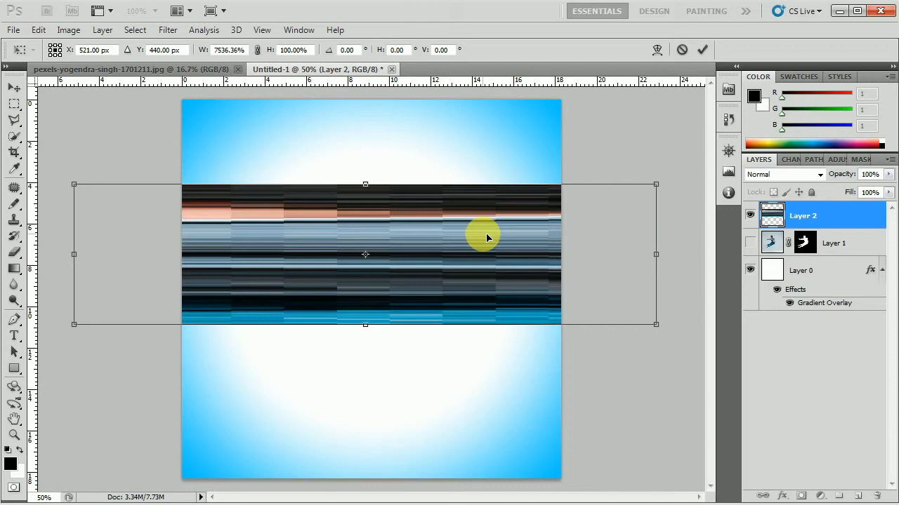
pyautogui.press('Return')
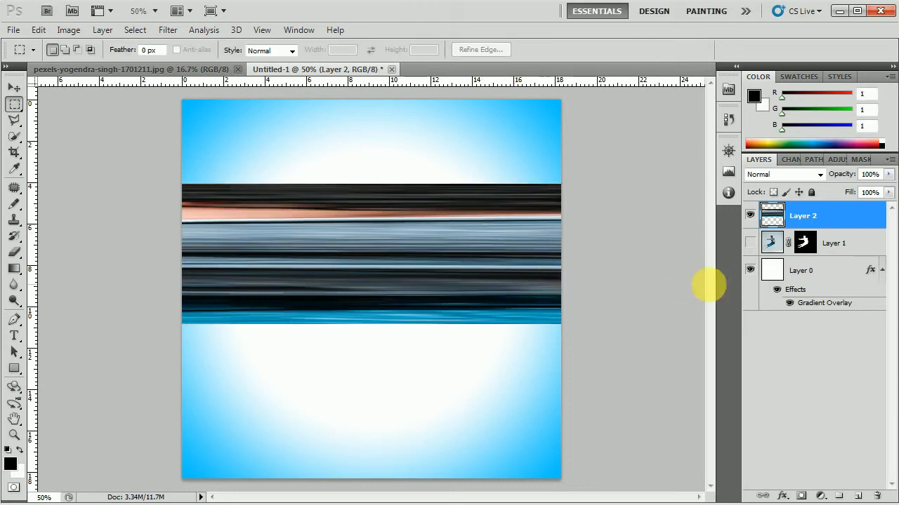
# - Show Layer 1 again and briefly hide and reshow the stretched strip layer to check the man beneath it
pyautogui.click(750, 243)
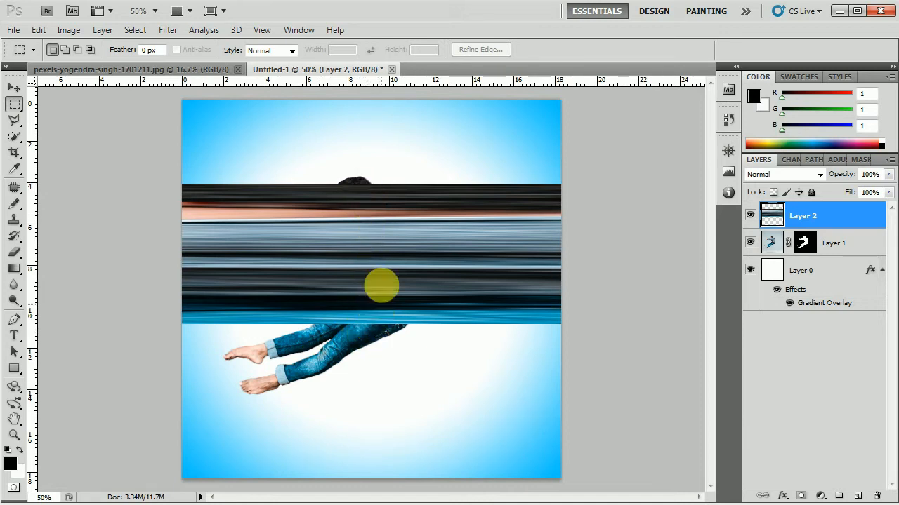
pyautogui.click(750, 215)
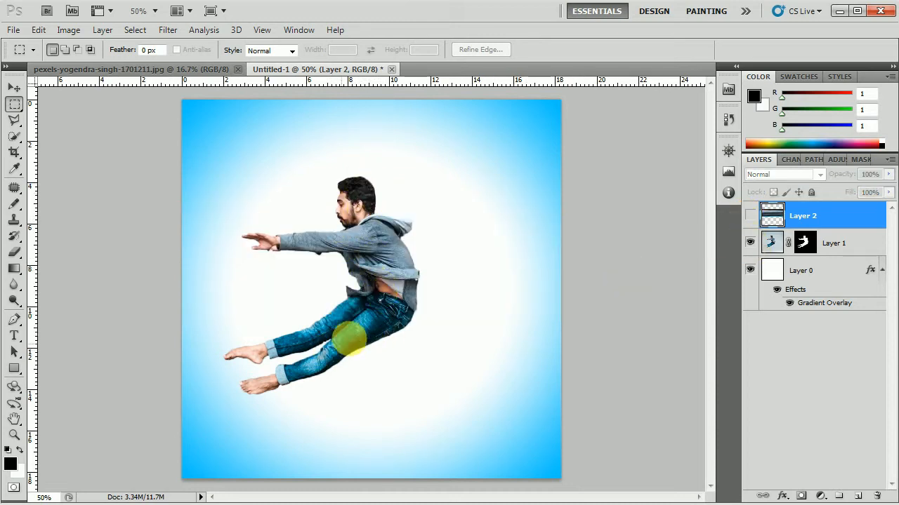
pyautogui.click(750, 215)
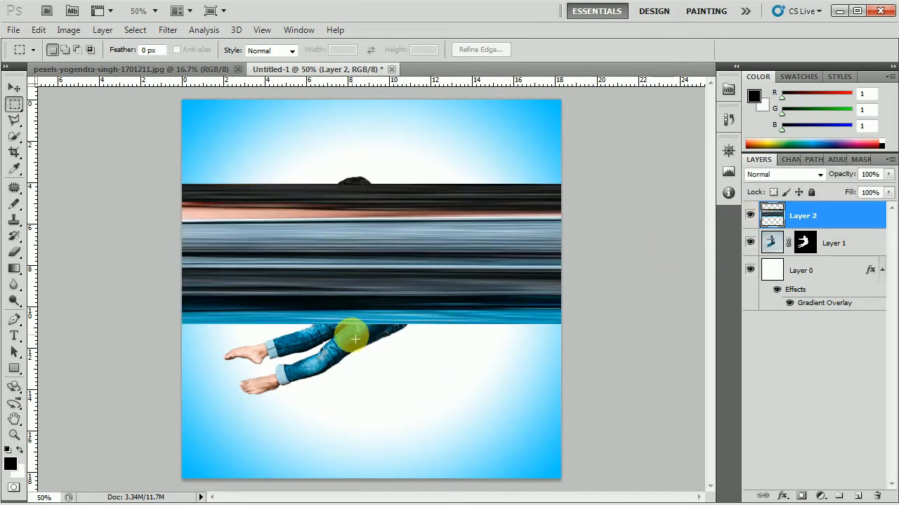
# - Select a narrow diagonal strip along the man's lower jeans leg with the Polygonal Lasso tool
pyautogui.click(14, 120)
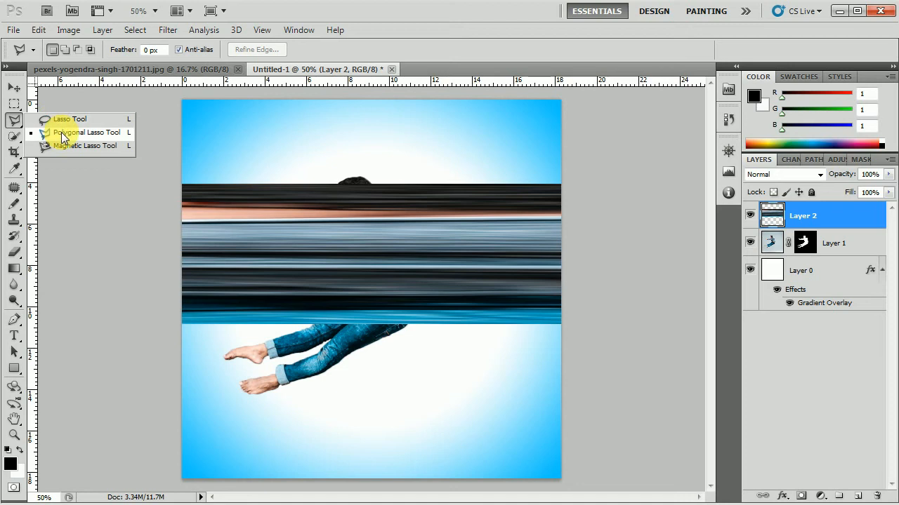
pyautogui.click(62, 136)
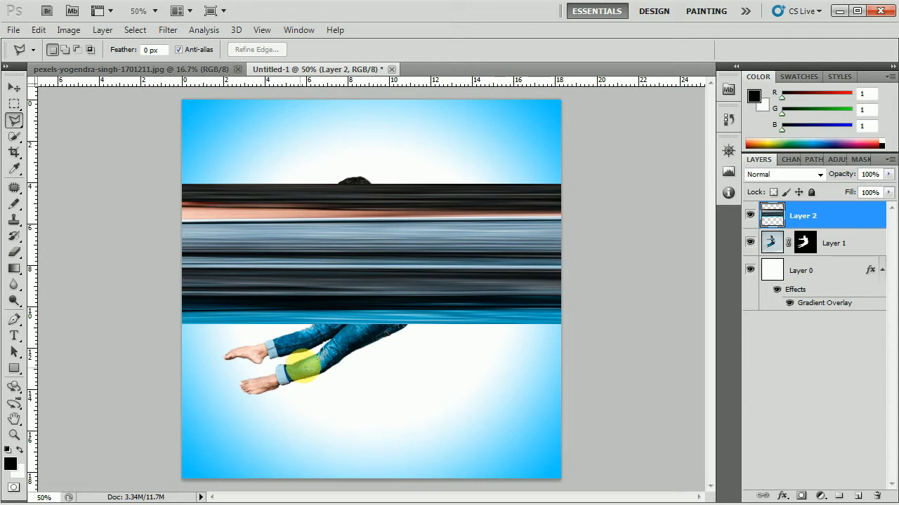
pyautogui.click(365, 330)
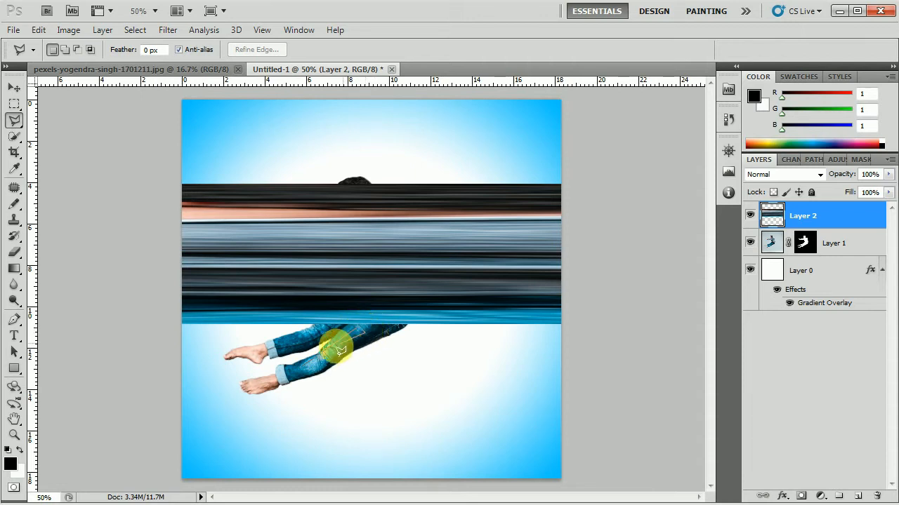
pyautogui.doubleClick(305, 367)
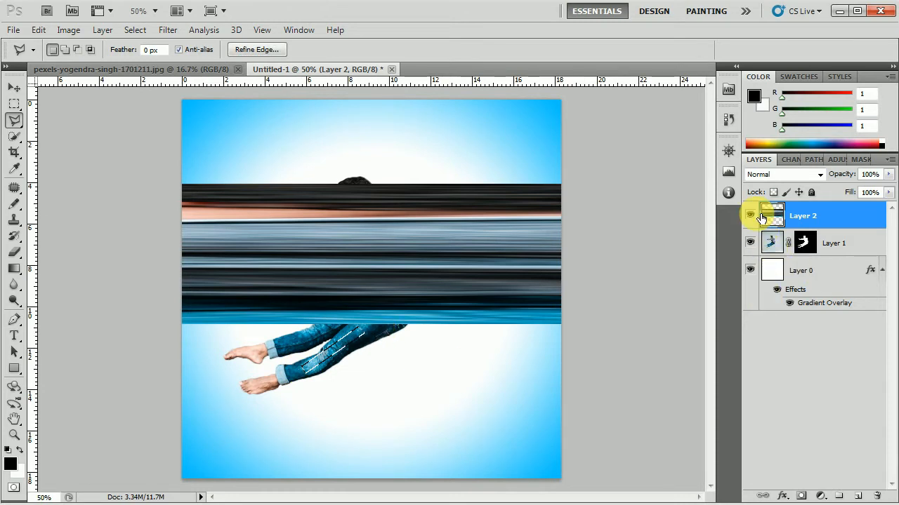
# - Copy the selected jeans strip from Layer 1's image to a new layer, and hide Layer 2 and Layer 1
pyautogui.click(774, 243)
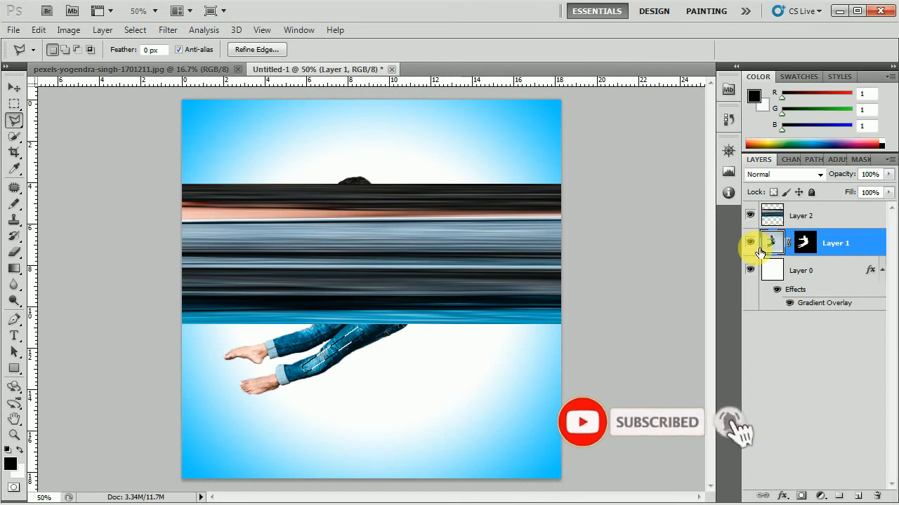
pyautogui.hotkey('ctrl', 'j')
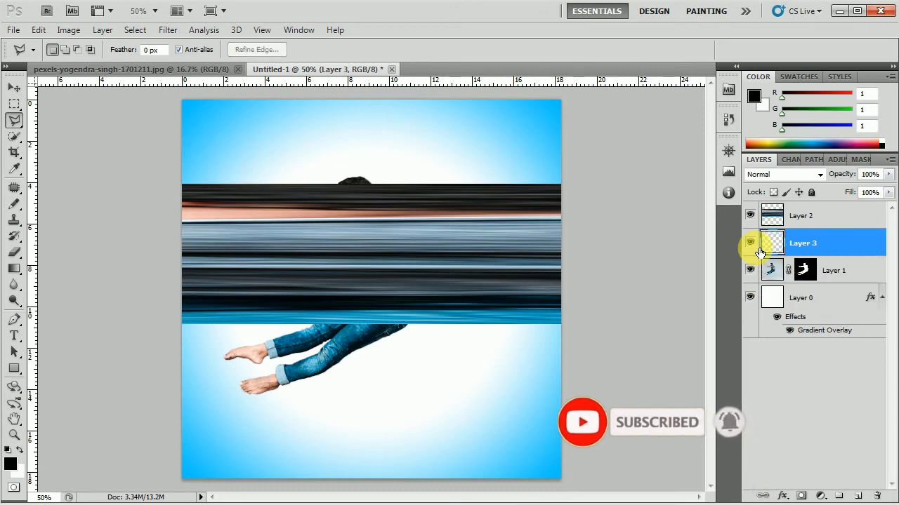
pyautogui.click(749, 216)
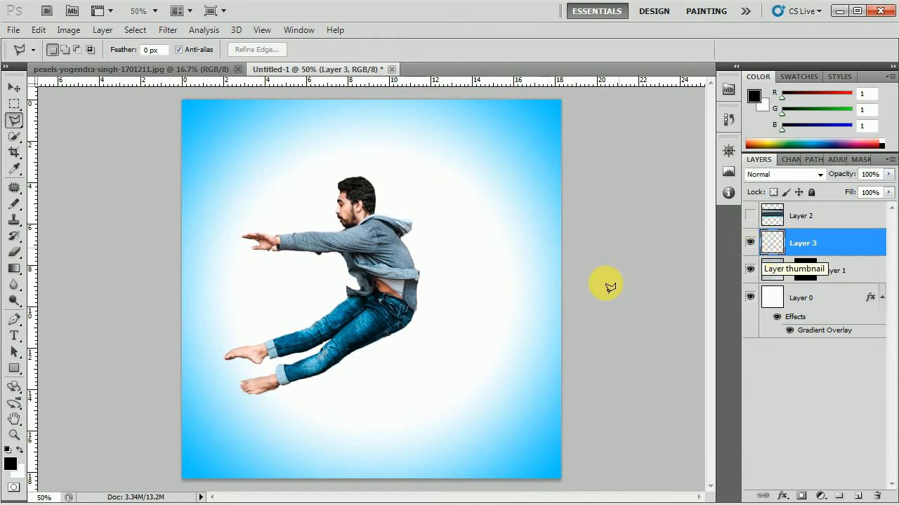
pyautogui.click(750, 271)
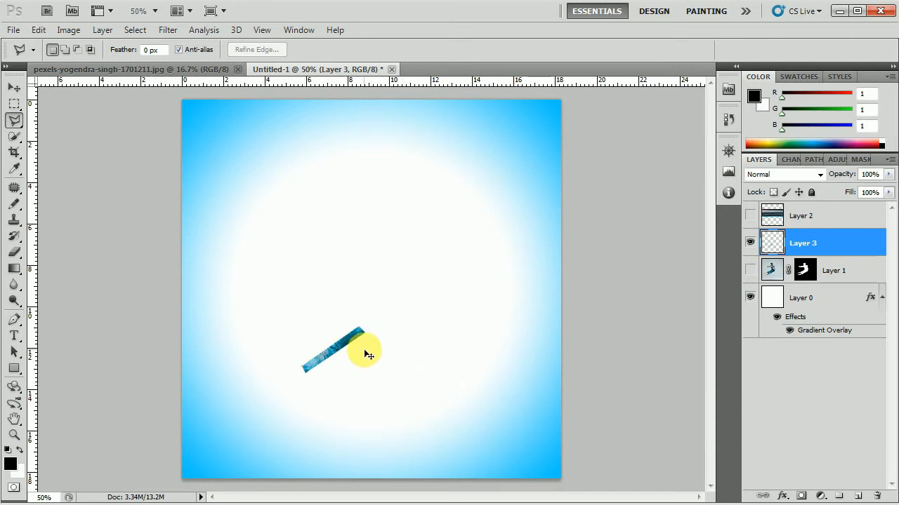
# - Rotate the copied jeans strip until it stands upright and apply the transform
pyautogui.hotkey('ctrl', 't')
pyautogui.moveTo(377, 321); pyautogui.dragTo(341, 288)
pyautogui.doubleClick(342, 351)
pyautogui.press('l')
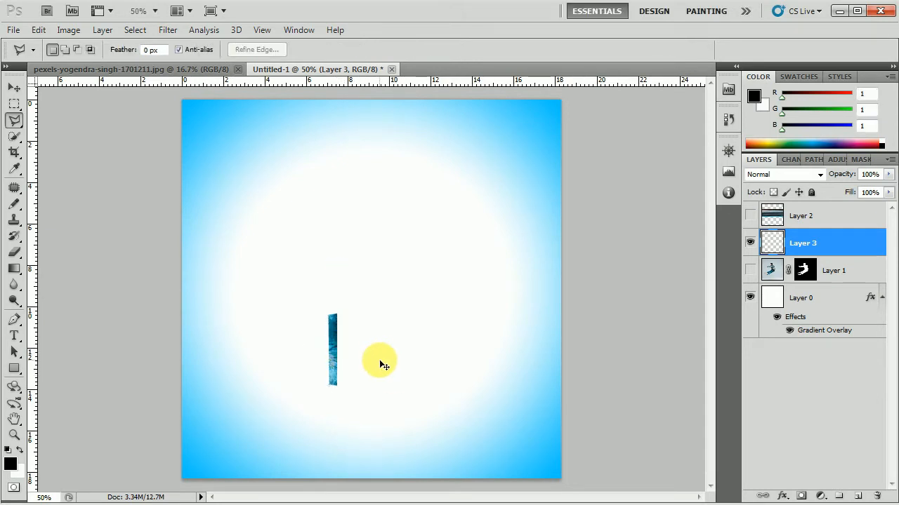
# - Stretch the upright jeans strip horizontally about its centre past both canvas edges, to about 5729% width, and apply the transform
pyautogui.hotkey('ctrl', 't')
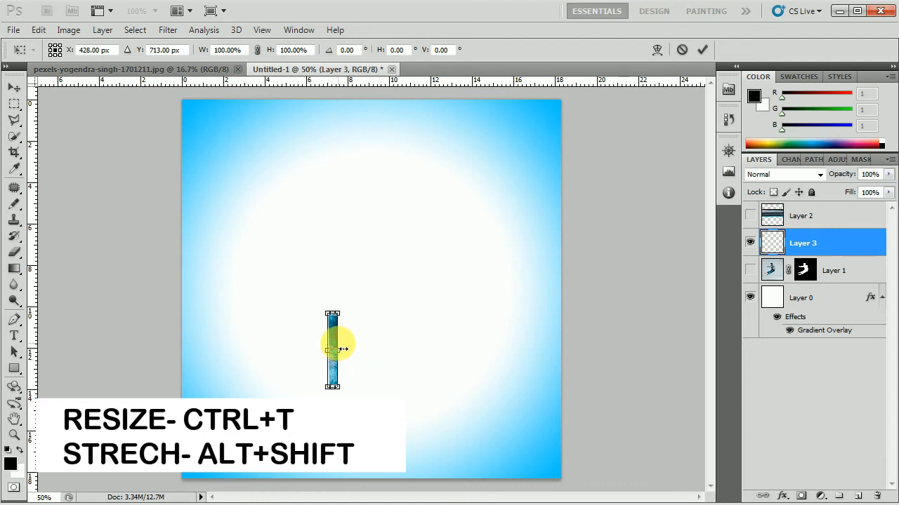
pyautogui.moveTo(342, 349); pyautogui.dragTo(617, 353)
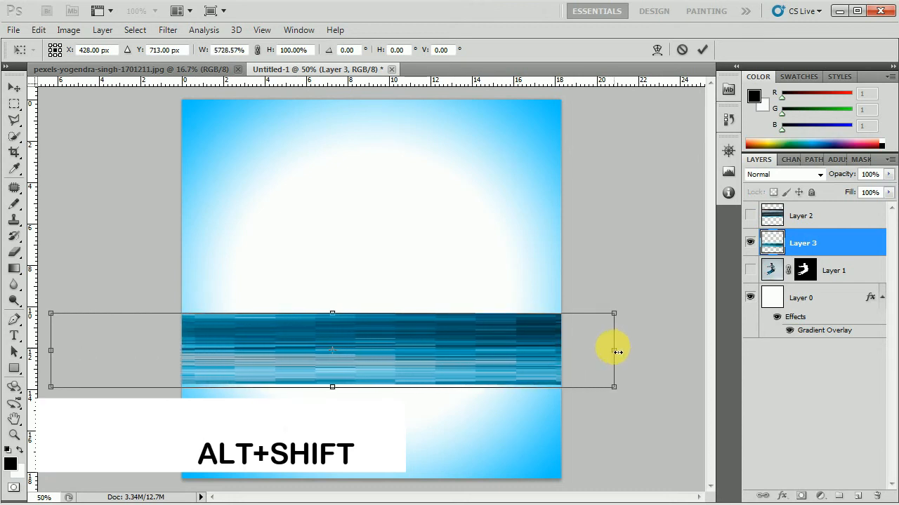
pyautogui.doubleClick(554, 333)
pyautogui.press('l')
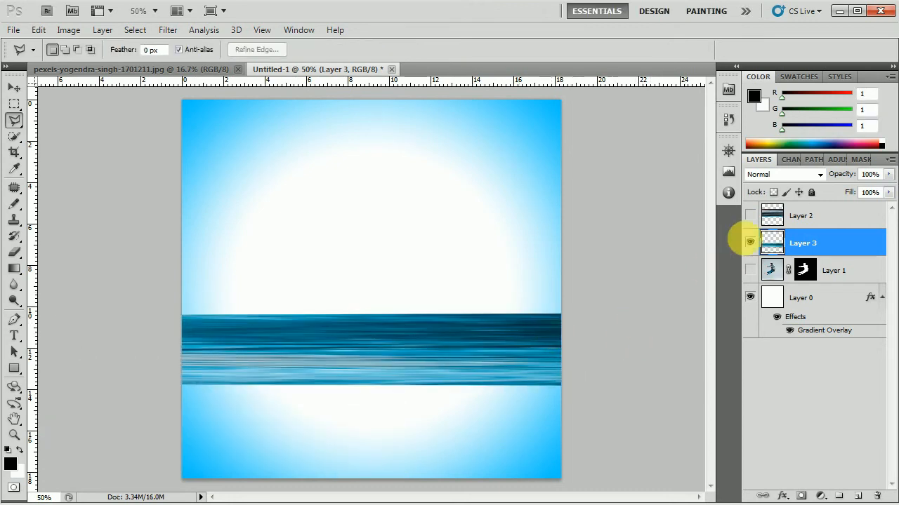
# - Show Layer 2 again and merge it with Layer 3 into a single stripe layer
pyautogui.click(750, 216)
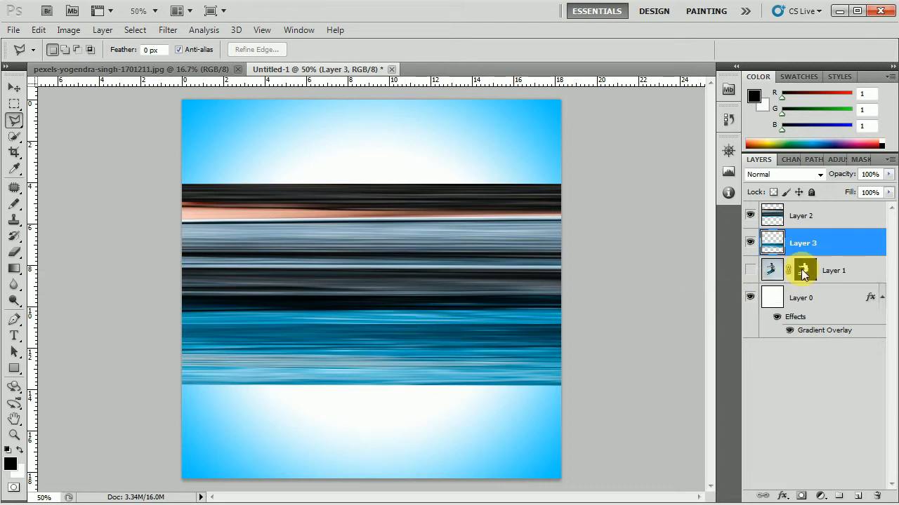
pyautogui.press('c')
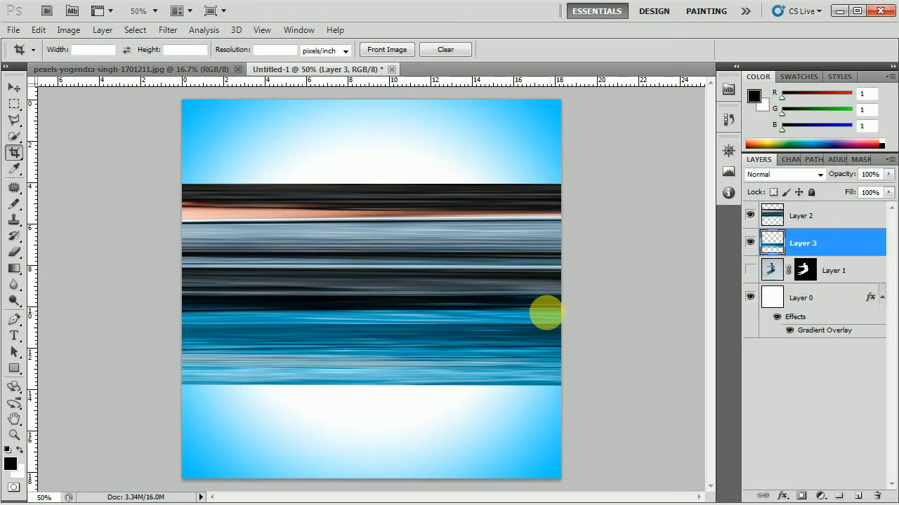
pyautogui.click(17, 89)
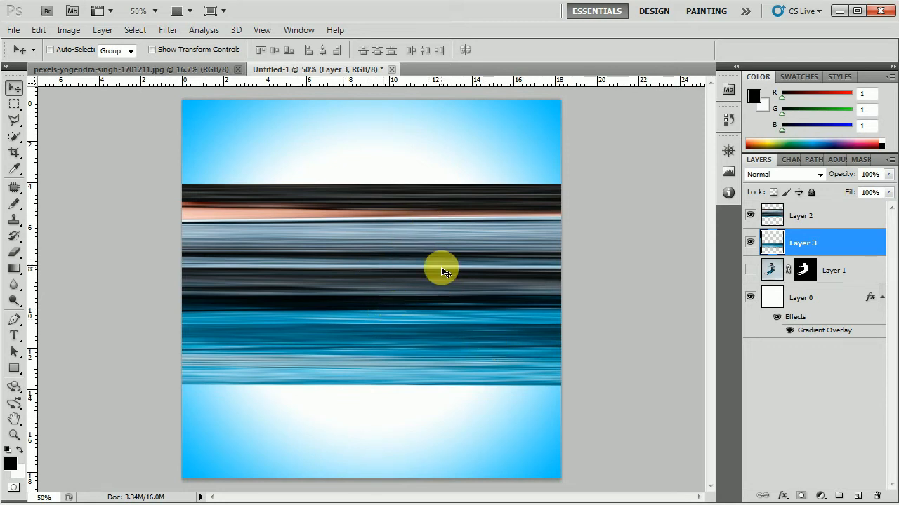
pyautogui.keyDown('shift'); pyautogui.click(822, 223); pyautogui.keyUp('shift')
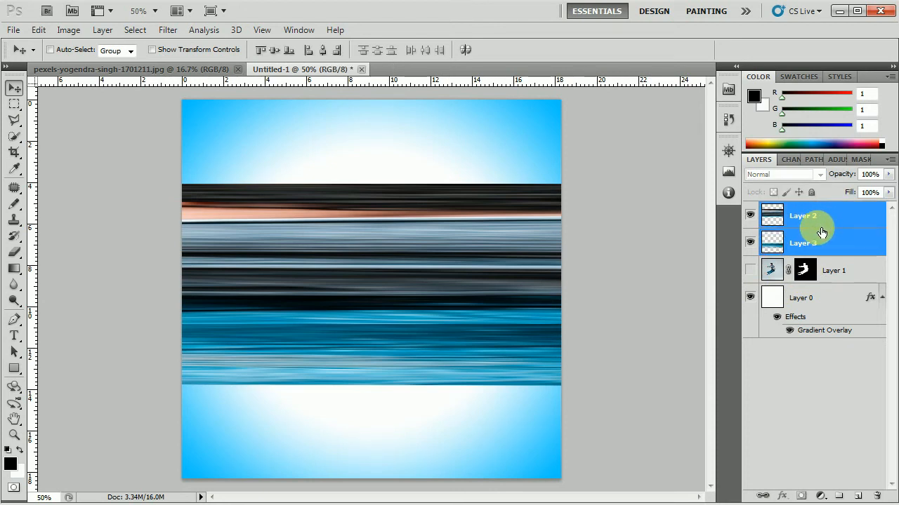
pyautogui.rightClick(822, 225)
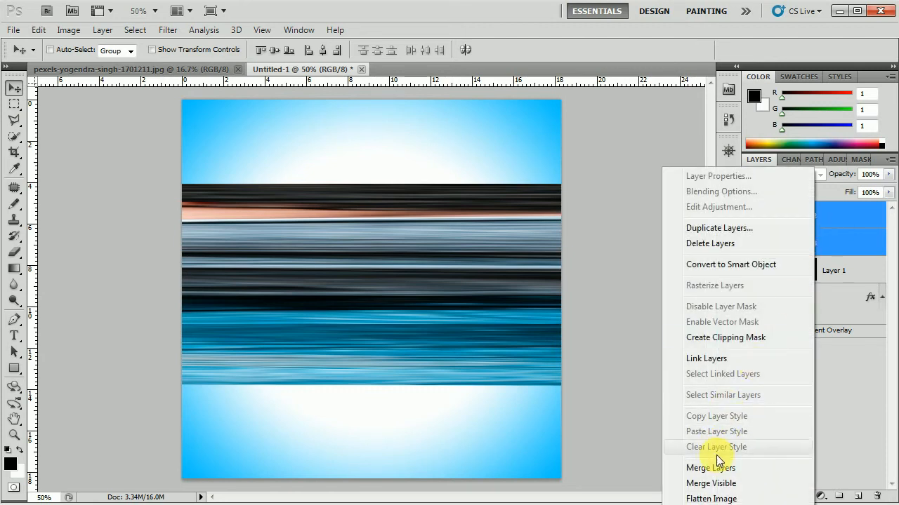
pyautogui.click(827, 234)
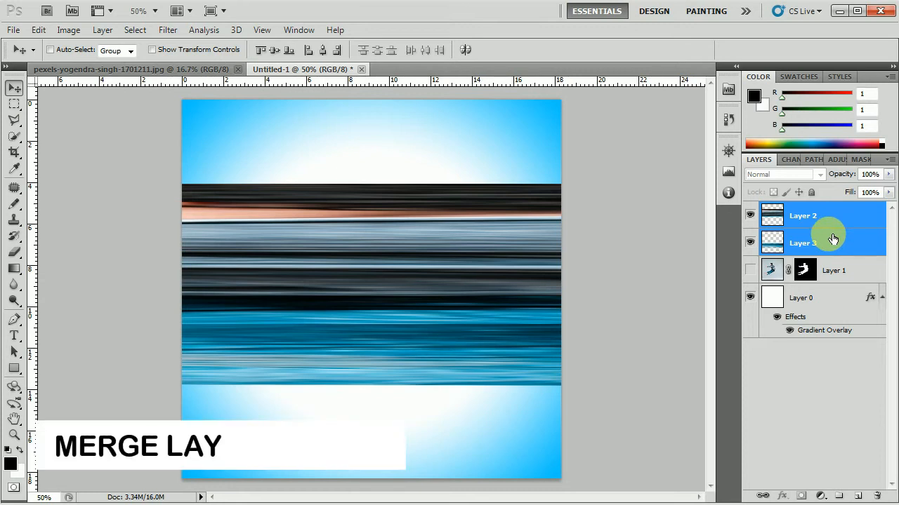
pyautogui.hotkey('ctrl', 'e')
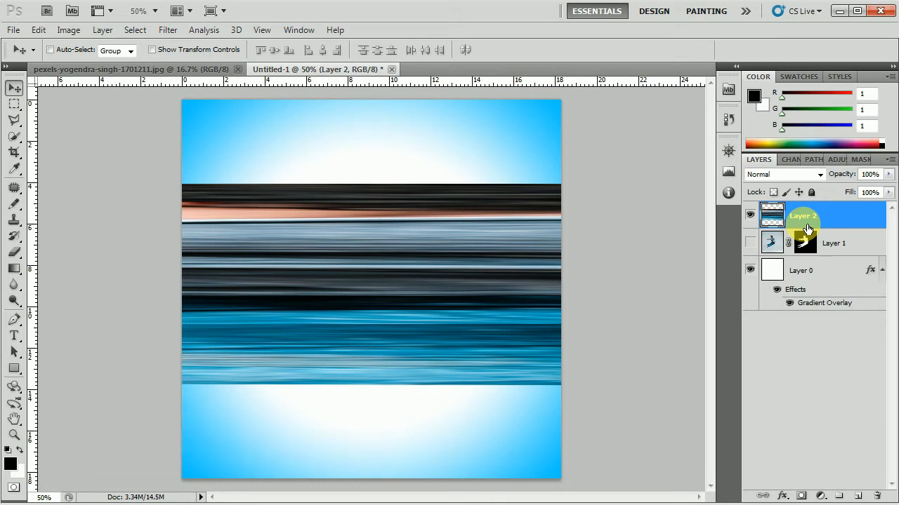
# - Check that snapping is enabled and move the merged stripes up flush with the canvas's upper edge
pyautogui.click(264, 32)
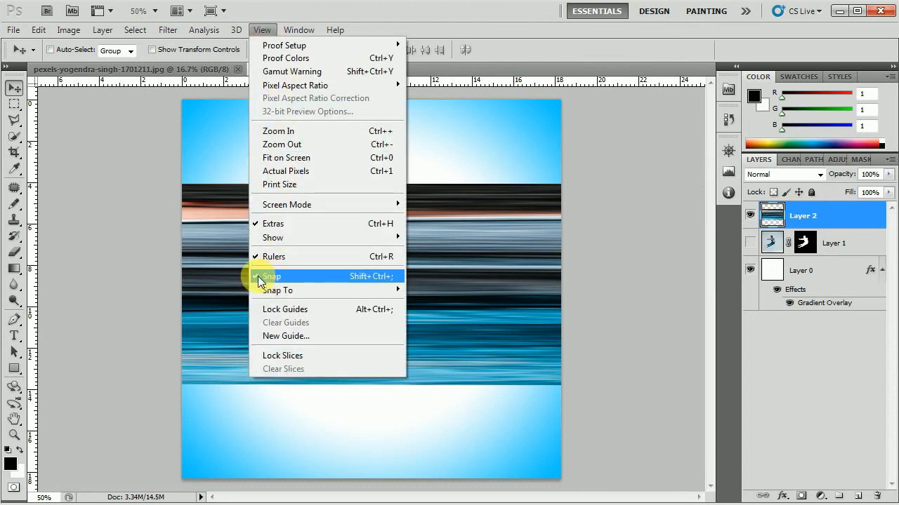
pyautogui.click(801, 220)
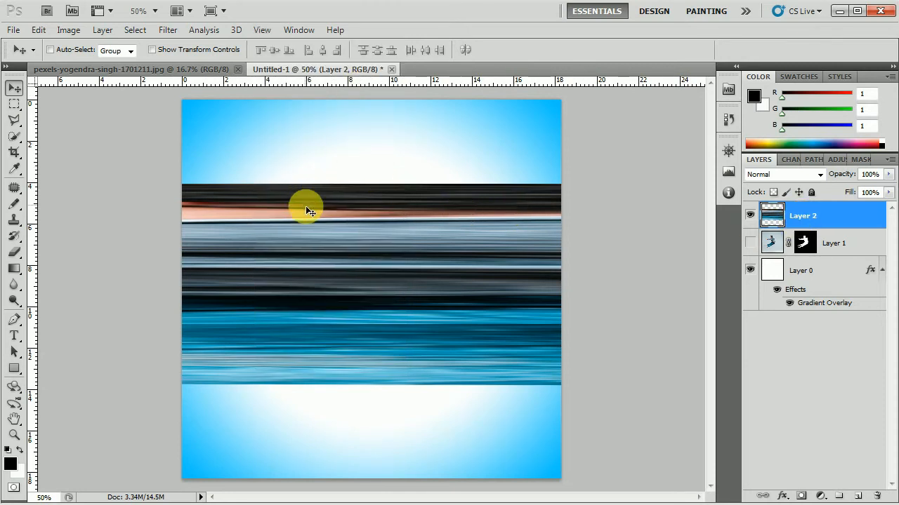
pyautogui.moveTo(307, 209); pyautogui.dragTo(297, 128)
# - Select the whole canvas, crop the image to it to trim the overhanging stripes, and deselect
pyautogui.hotkey('ctrl', 'a')
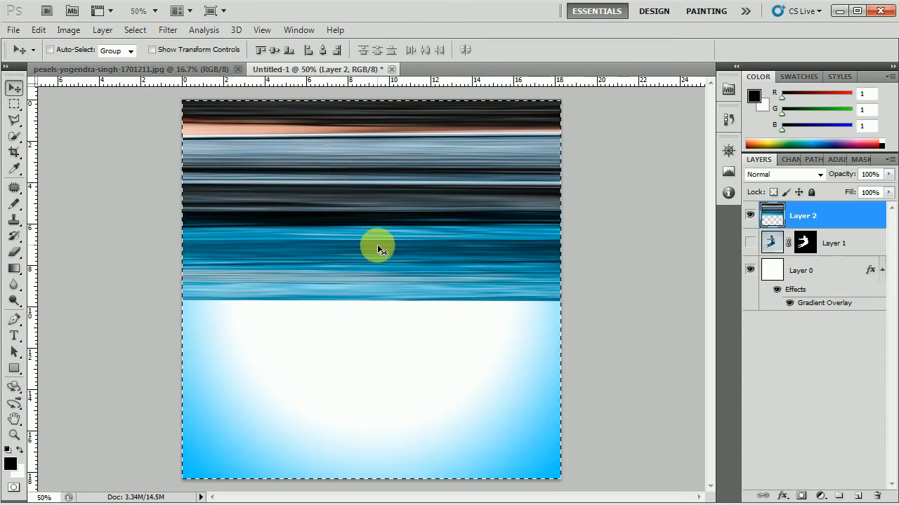
pyautogui.click(69, 30)
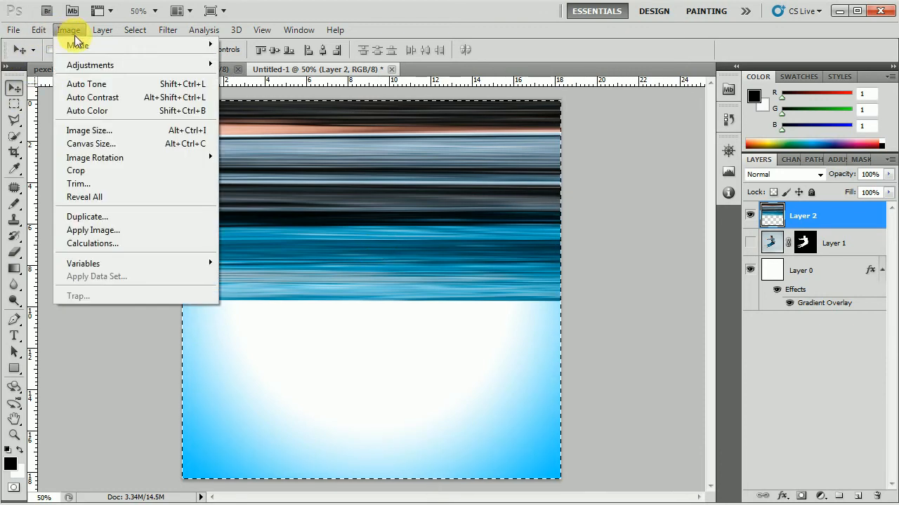
pyautogui.click(76, 170)
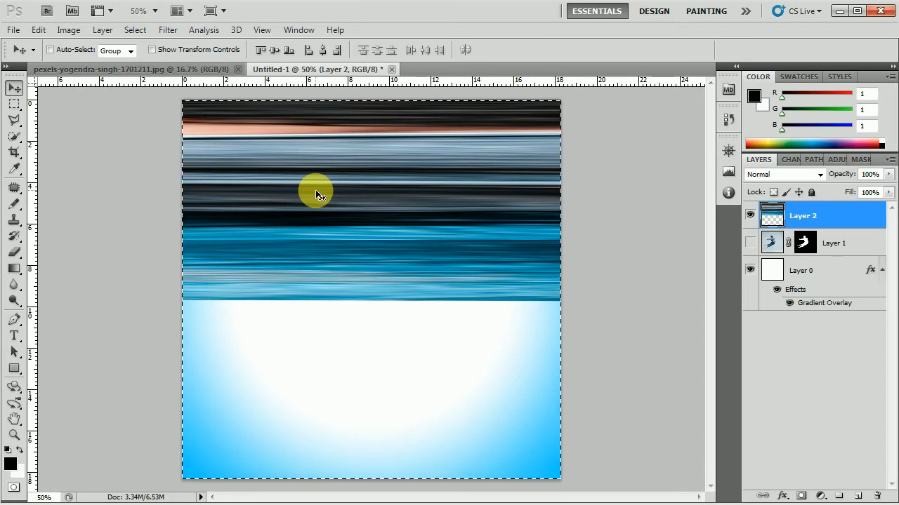
pyautogui.hotkey('ctrl', 'd')
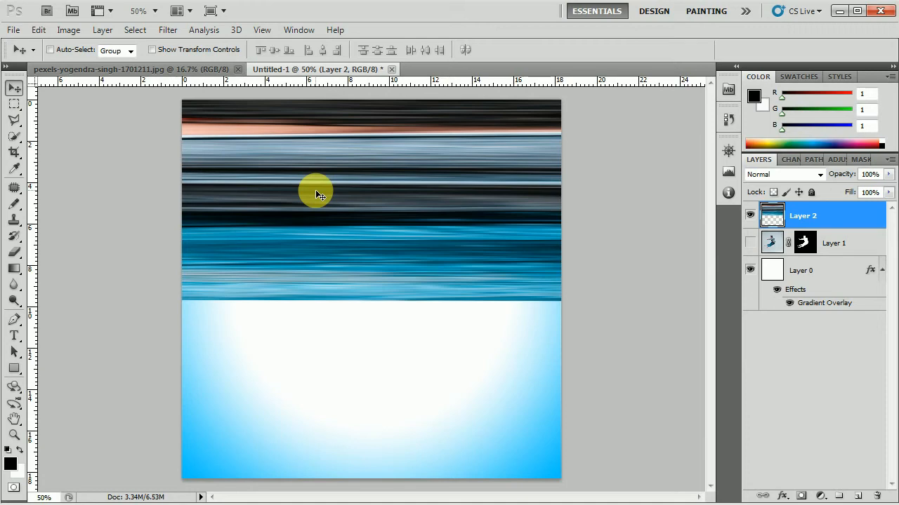
# - Apply the Polar Coordinates distortion to the stripe layer with the Rectangular to Polar option
pyautogui.click(169, 30)
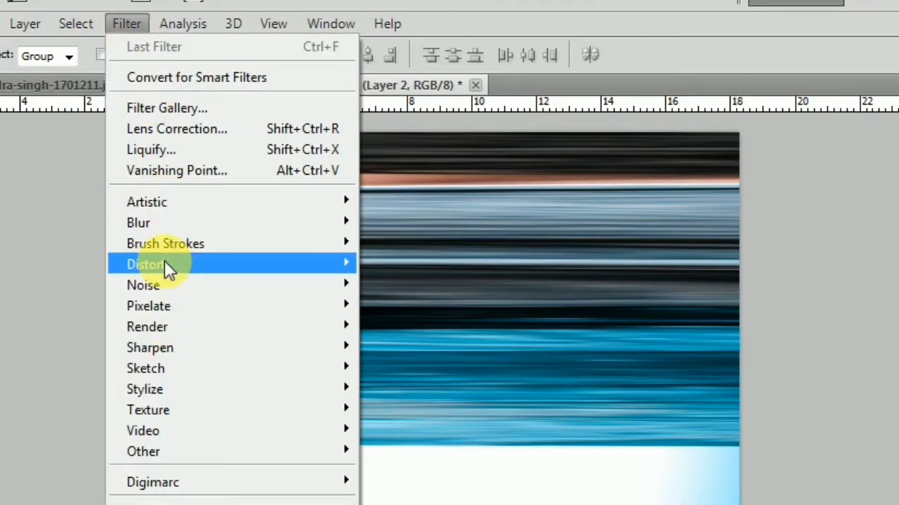
pyautogui.moveTo(164, 262)
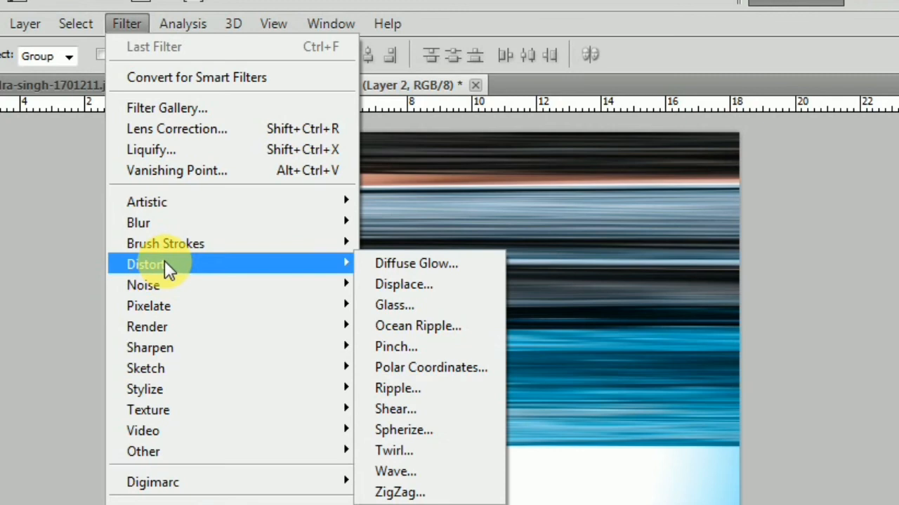
pyautogui.click(400, 370)
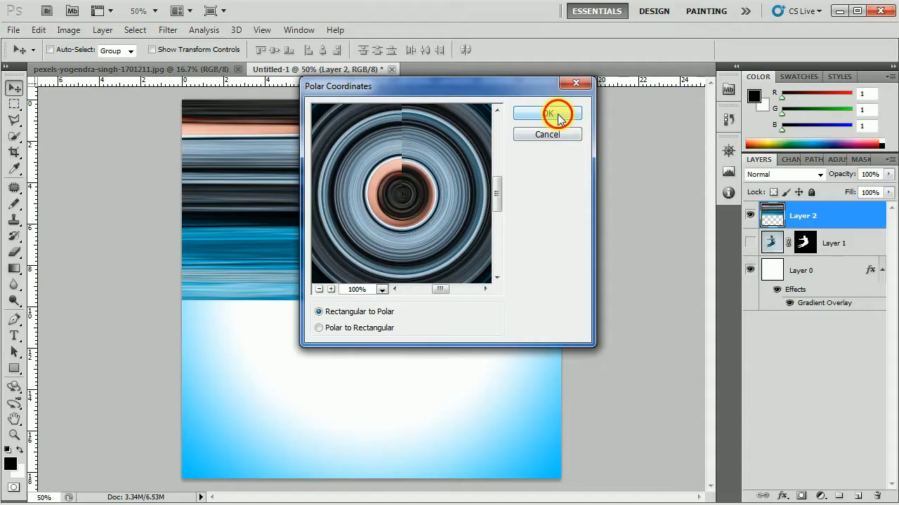
pyautogui.click(723, 154)
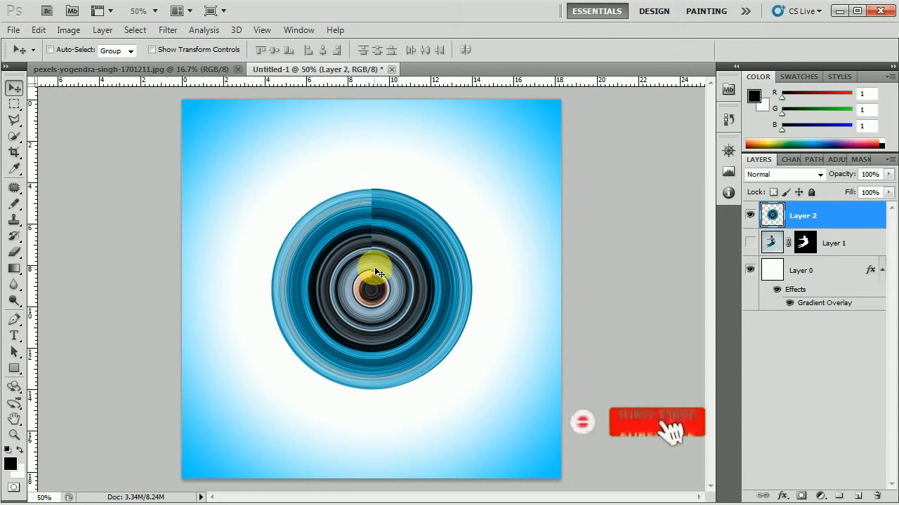
# - Move the circular stripe layer below Layer 1 and show the man again
pyautogui.moveTo(792, 221); pyautogui.dragTo(800, 270)
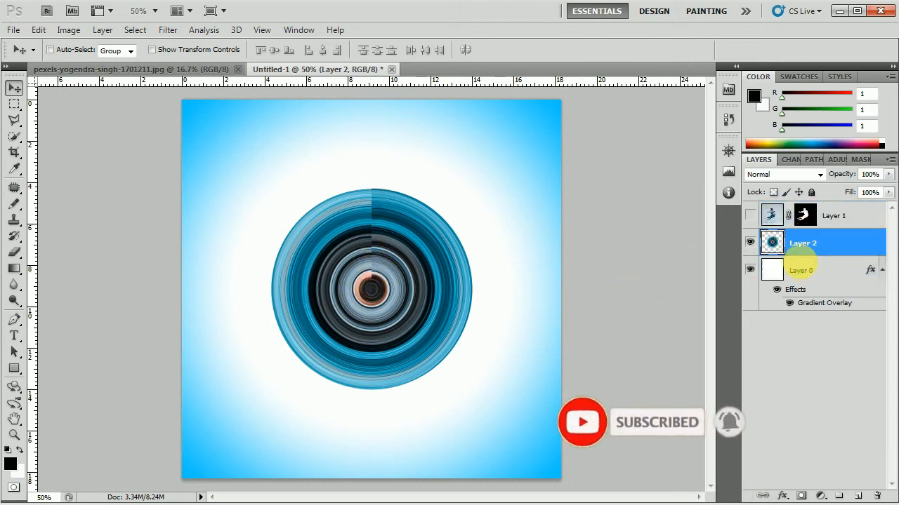
pyautogui.click(751, 216)
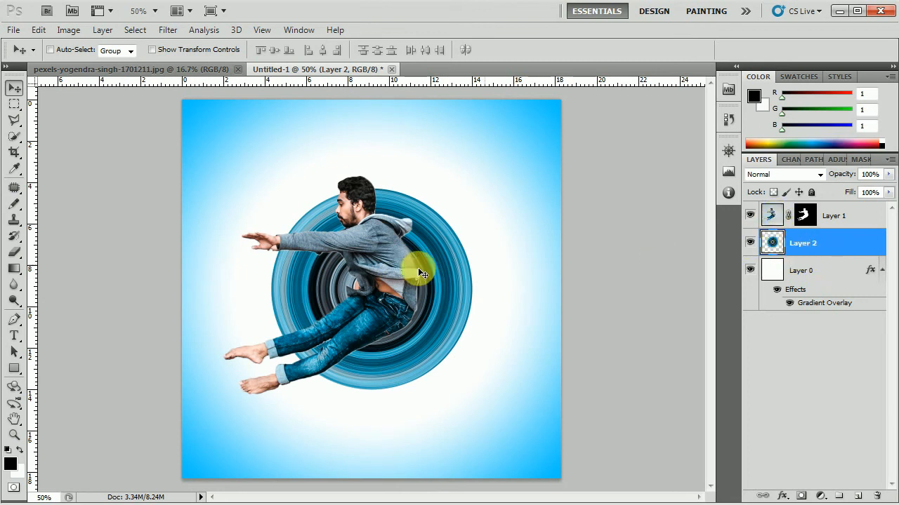
# - Scale the circular stripe layer up proportionally to about 130% and position it behind the man, reaching from his head to his feet
pyautogui.moveTo(425, 269)
pyautogui.mouseDown()
pyautogui.moveTo(444, 268)
pyautogui.moveTo(428, 271)
pyautogui.mouseUp()
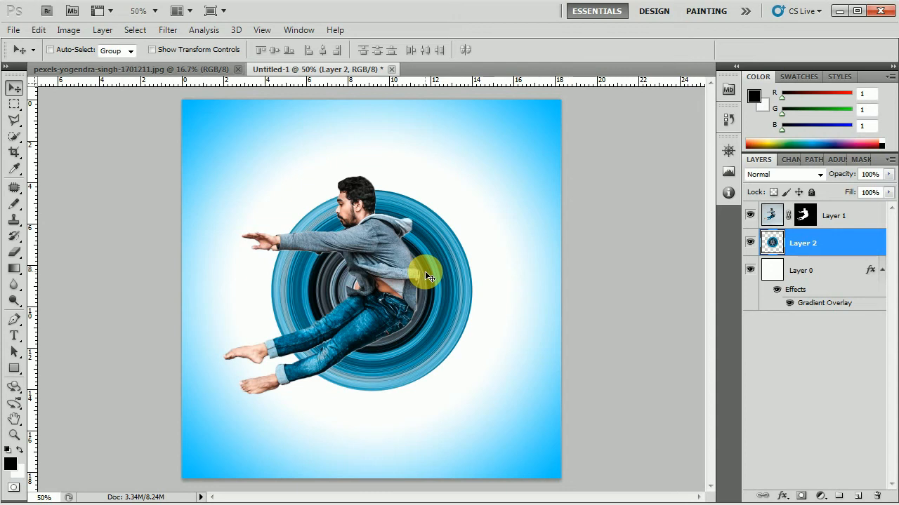
pyautogui.hotkey('ctrl', 't')
pyautogui.moveTo(477, 195); pyautogui.dragTo(491, 174)
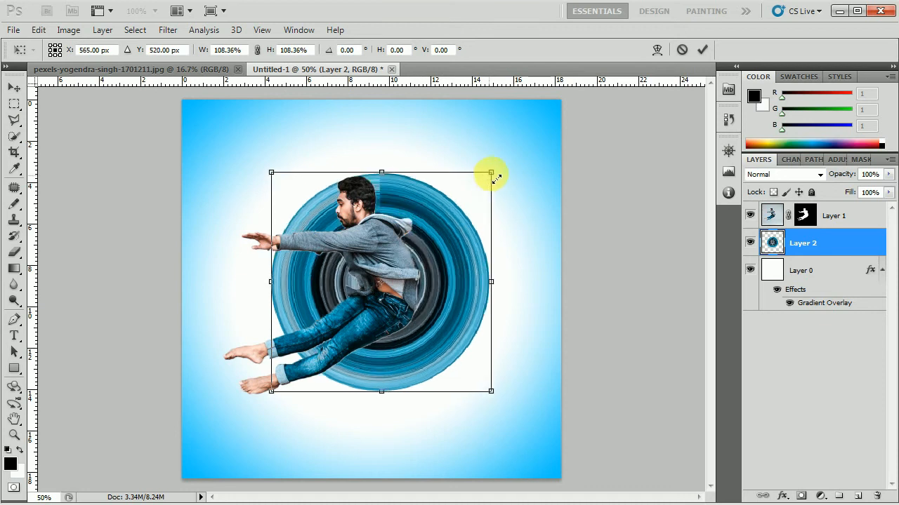
pyautogui.moveTo(457, 257); pyautogui.dragTo(410, 290)
pyautogui.moveTo(444, 211); pyautogui.dragTo(471, 182)
pyautogui.moveTo(217, 428); pyautogui.dragTo(214, 433)
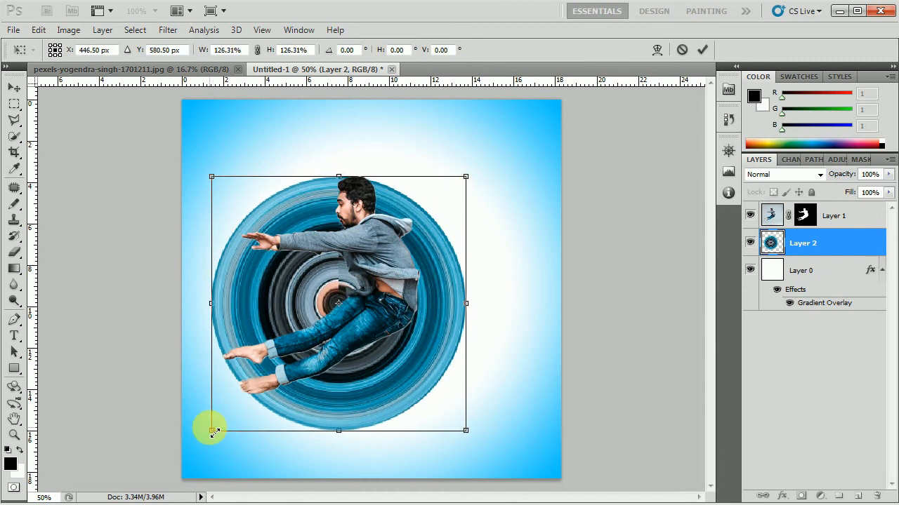
pyautogui.moveTo(372, 377); pyautogui.dragTo(381, 375)
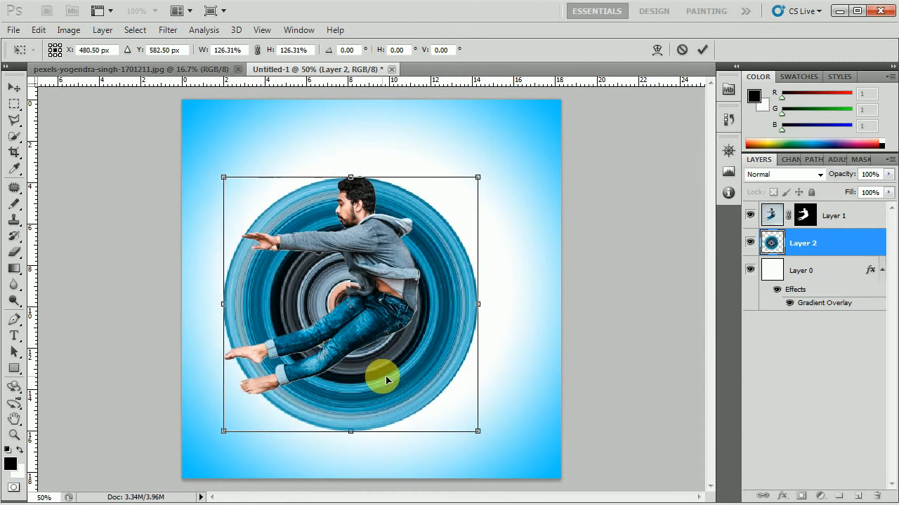
pyautogui.moveTo(223, 431); pyautogui.dragTo(217, 441)
pyautogui.moveTo(429, 293); pyautogui.dragTo(433, 290)
# - Nudge the enlarged circle left and slightly down to line up with the man's head and feet, and apply the transform
pyautogui.press('Left')
pyautogui.press('Left')
pyautogui.press('Left')
pyautogui.press('Right')
pyautogui.press('Right')
pyautogui.press('Left')
pyautogui.press('Left')
pyautogui.press('Left')
pyautogui.press('Left')
pyautogui.press('Left')
pyautogui.press('Left')
pyautogui.press('Left')
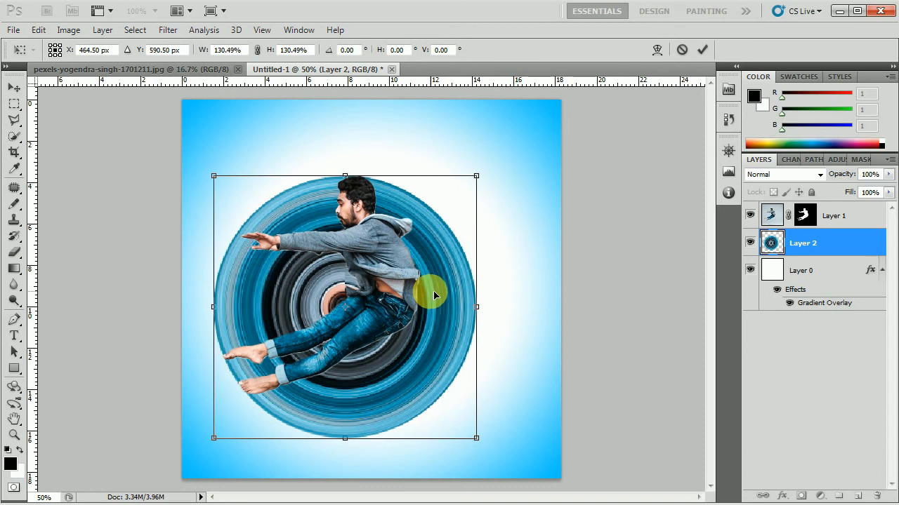
pyautogui.press('Down')
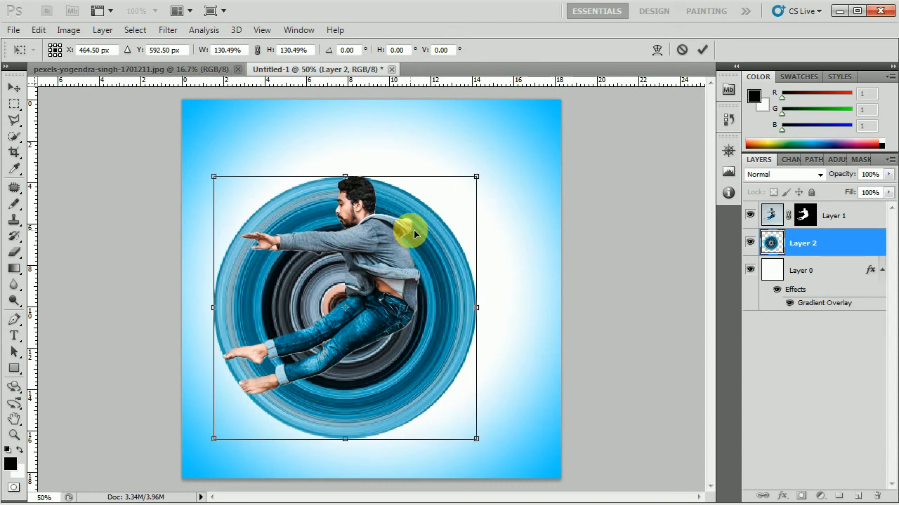
pyautogui.press('Down')
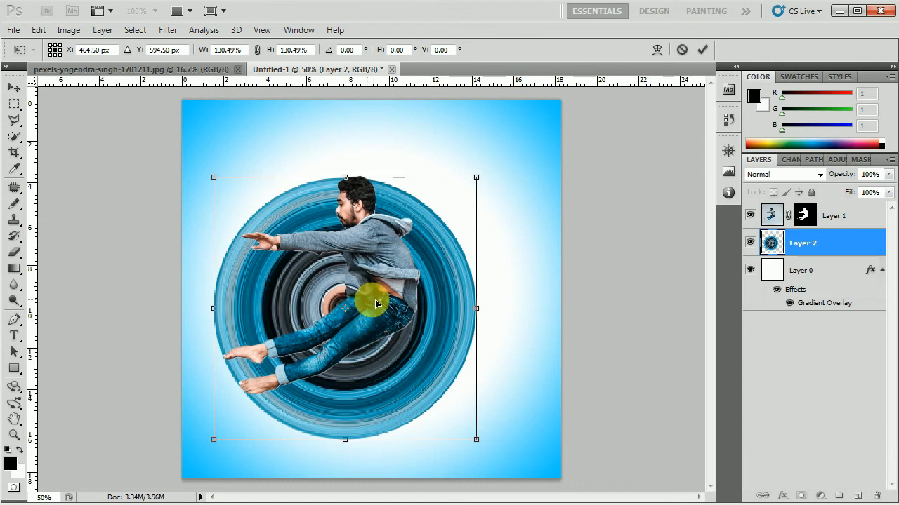
pyautogui.press('Return')
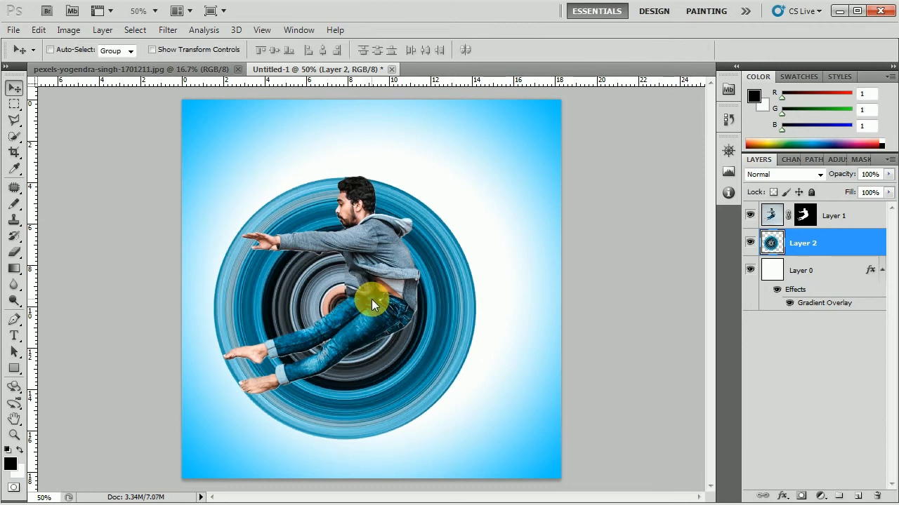
# - Add a layer mask to Layer 2 and ready the Pencil tool in black at 35 px and 100% hardness
pyautogui.press('b')
pyautogui.press('x')
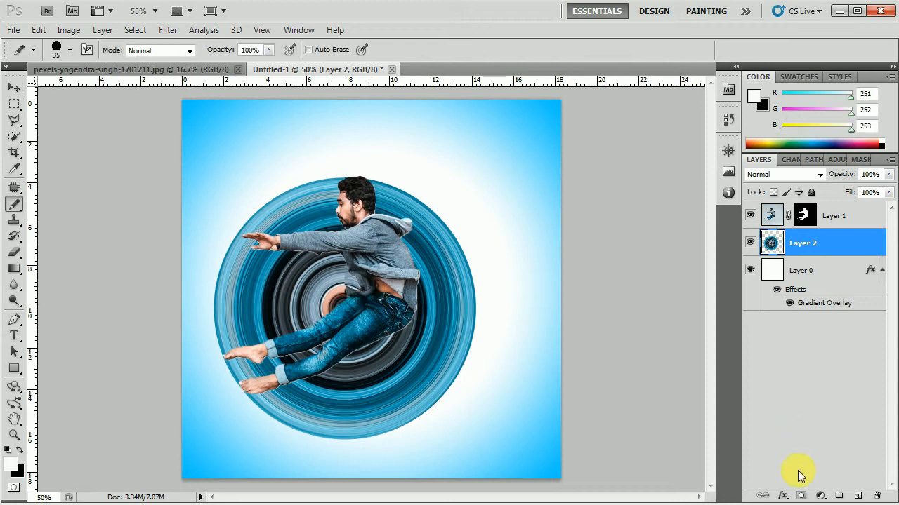
pyautogui.click(801, 496)
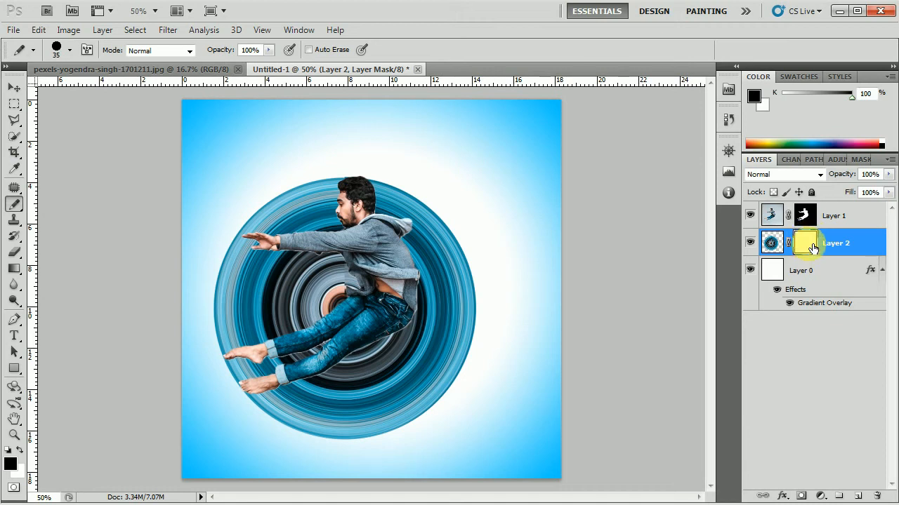
pyautogui.click(15, 204)
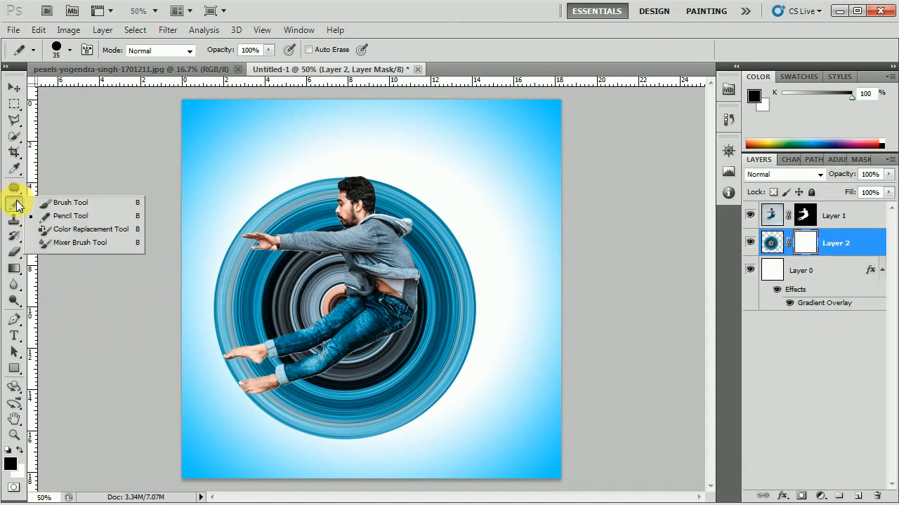
pyautogui.click(60, 218)
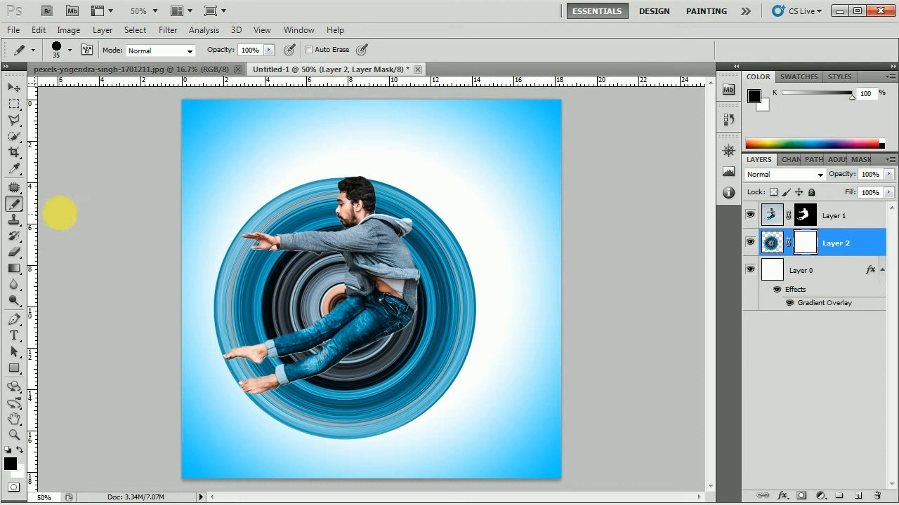
pyautogui.click(70, 52)
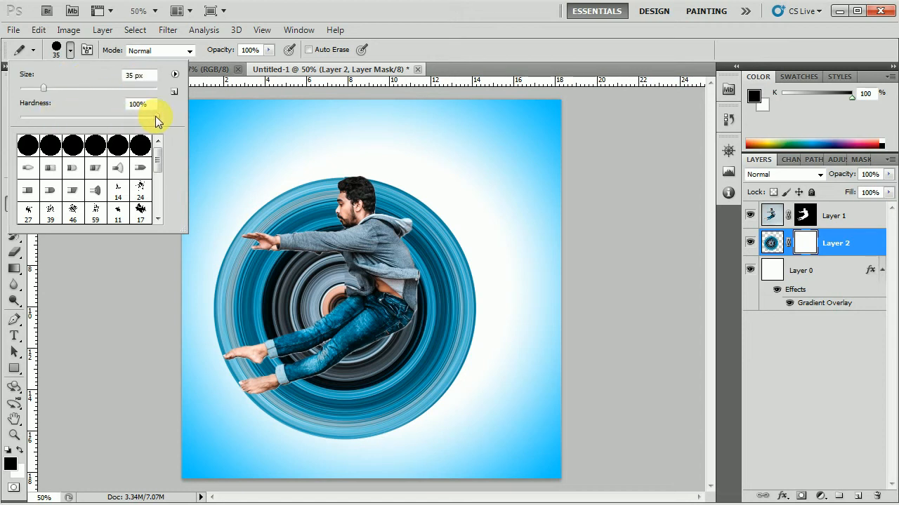
pyautogui.click(70, 51)
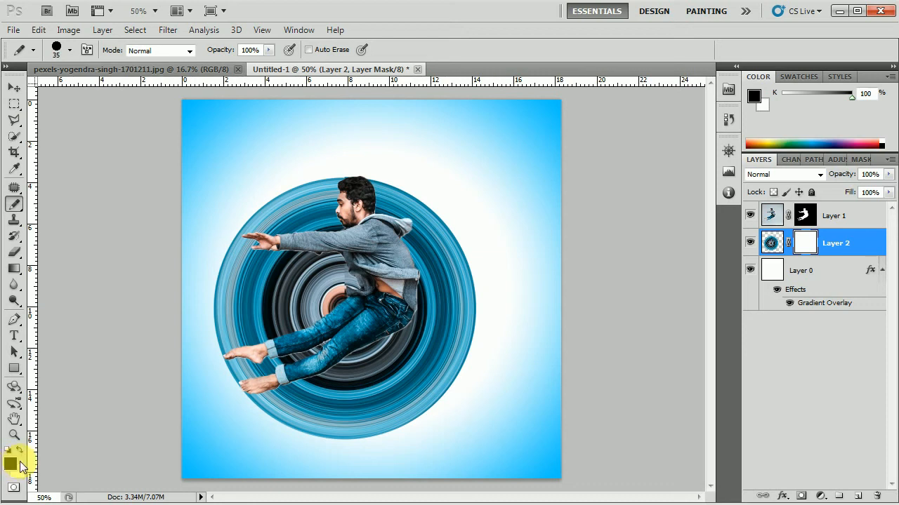
# - Mask out the circle in front of the man, from above his arms down to his legs, enlarging the pencil to 48 px
pyautogui.moveTo(234, 276)
pyautogui.mouseDown()
pyautogui.moveTo(248, 259)
pyautogui.moveTo(233, 262)
pyautogui.moveTo(230, 274)
pyautogui.moveTo(238, 251)
pyautogui.moveTo(224, 290)
pyautogui.moveTo(226, 355)
pyautogui.moveTo(237, 352)
pyautogui.moveTo(229, 358)
pyautogui.moveTo(345, 312)
pyautogui.moveTo(309, 334)
pyautogui.moveTo(354, 301)
pyautogui.moveTo(346, 291)
pyautogui.moveTo(359, 295)
pyautogui.moveTo(328, 301)
pyautogui.mouseUp()
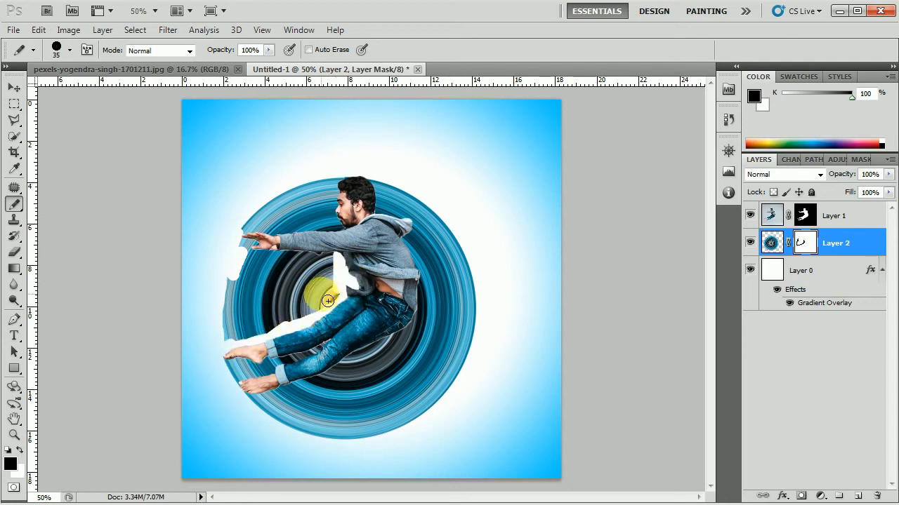
pyautogui.press('z')
pyautogui.click(318, 296)
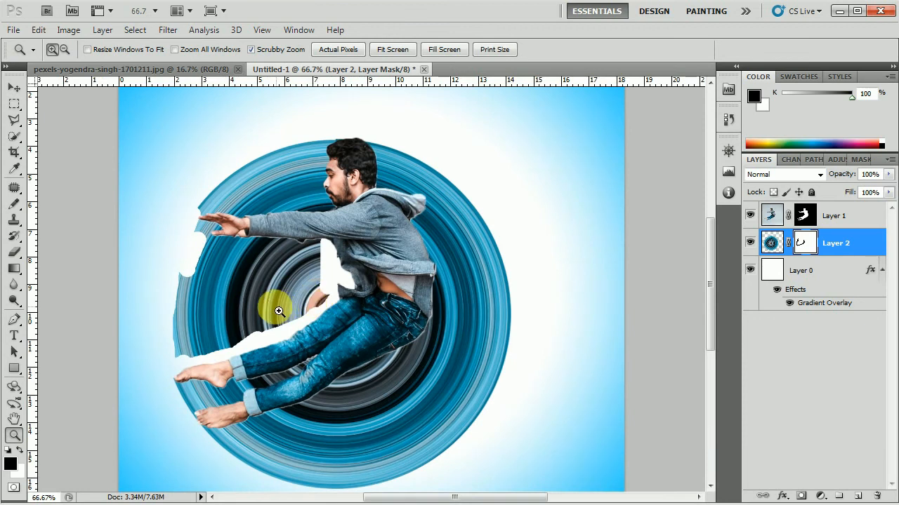
pyautogui.press('w')
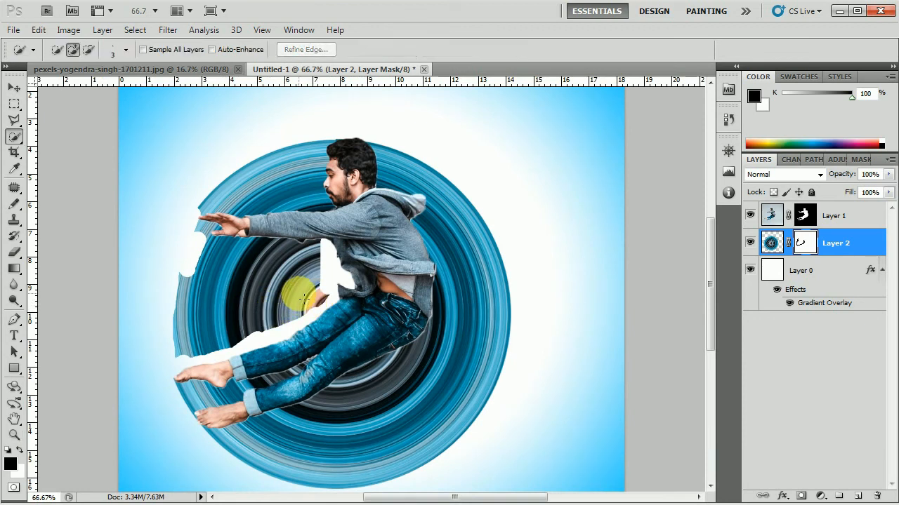
pyautogui.press('b')
pyautogui.moveTo(290, 265)
pyautogui.mouseDown()
pyautogui.moveTo(177, 362)
pyautogui.moveTo(222, 353)
pyautogui.moveTo(198, 365)
pyautogui.moveTo(230, 361)
pyautogui.moveTo(223, 350)
pyautogui.moveTo(185, 357)
pyautogui.moveTo(210, 342)
pyautogui.moveTo(188, 349)
pyautogui.moveTo(203, 229)
pyautogui.moveTo(264, 171)
pyautogui.moveTo(343, 148)
pyautogui.moveTo(335, 162)
pyautogui.moveTo(333, 153)
pyautogui.moveTo(254, 179)
pyautogui.moveTo(282, 159)
pyautogui.moveTo(253, 173)
pyautogui.moveTo(324, 157)
pyautogui.moveTo(342, 193)
pyautogui.moveTo(337, 222)
pyautogui.moveTo(355, 284)
pyautogui.moveTo(345, 314)
pyautogui.moveTo(332, 303)
pyautogui.moveTo(274, 335)
pyautogui.moveTo(203, 332)
pyautogui.moveTo(219, 270)
pyautogui.moveTo(203, 292)
pyautogui.moveTo(215, 274)
pyautogui.moveTo(202, 297)
pyautogui.mouseUp()
pyautogui.rightClick(217, 295)
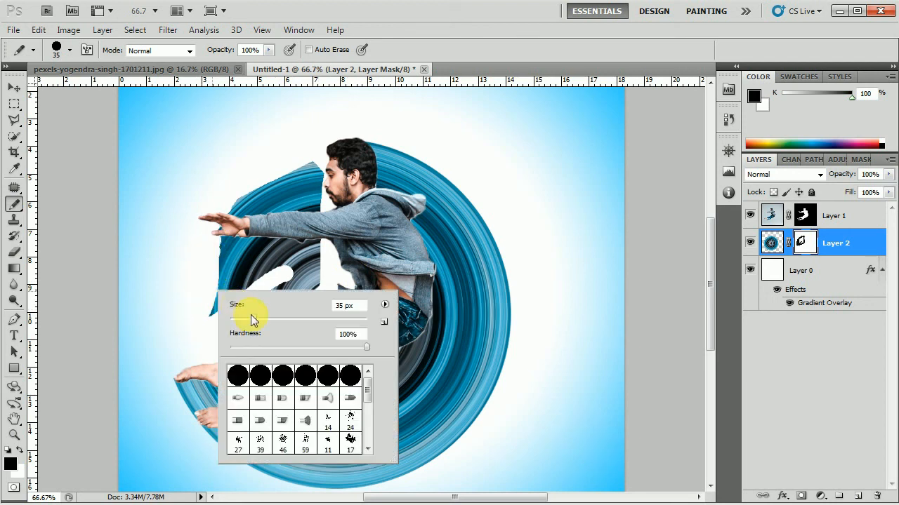
pyautogui.moveTo(260, 323); pyautogui.dragTo(265, 322)
pyautogui.moveTo(247, 255)
pyautogui.mouseDown()
pyautogui.moveTo(218, 313)
pyautogui.moveTo(216, 331)
pyautogui.moveTo(267, 277)
pyautogui.moveTo(252, 272)
pyautogui.moveTo(239, 231)
pyautogui.moveTo(257, 206)
pyautogui.moveTo(271, 210)
pyautogui.moveTo(267, 255)
pyautogui.moveTo(300, 202)
pyautogui.moveTo(339, 184)
pyautogui.moveTo(347, 259)
pyautogui.moveTo(329, 314)
pyautogui.moveTo(322, 313)
pyautogui.moveTo(357, 291)
pyautogui.moveTo(338, 307)
pyautogui.moveTo(340, 290)
pyautogui.moveTo(248, 332)
pyautogui.moveTo(316, 293)
pyautogui.moveTo(303, 272)
pyautogui.moveTo(277, 259)
pyautogui.moveTo(283, 253)
pyautogui.moveTo(317, 272)
pyautogui.moveTo(333, 249)
pyautogui.moveTo(331, 278)
pyautogui.mouseUp()
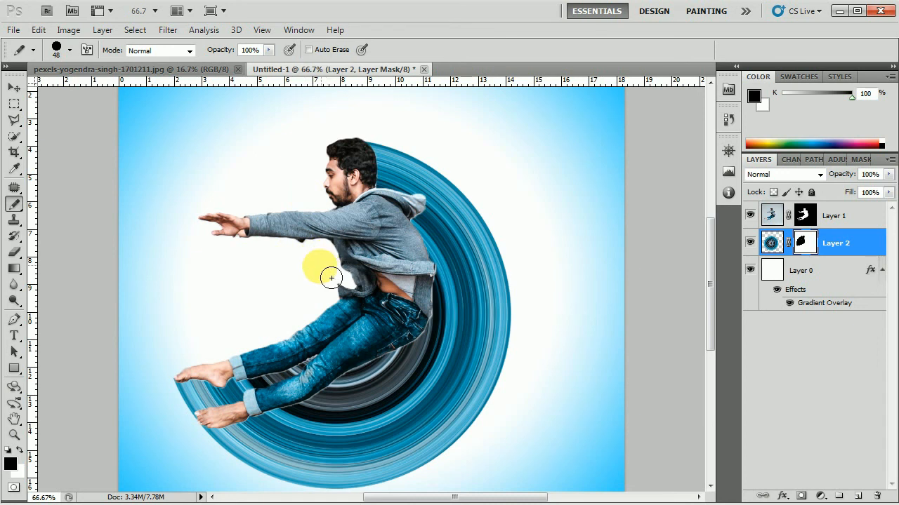
pyautogui.press('z')
pyautogui.keyDown('alt'); pyautogui.click(331, 279); pyautogui.keyUp('alt')
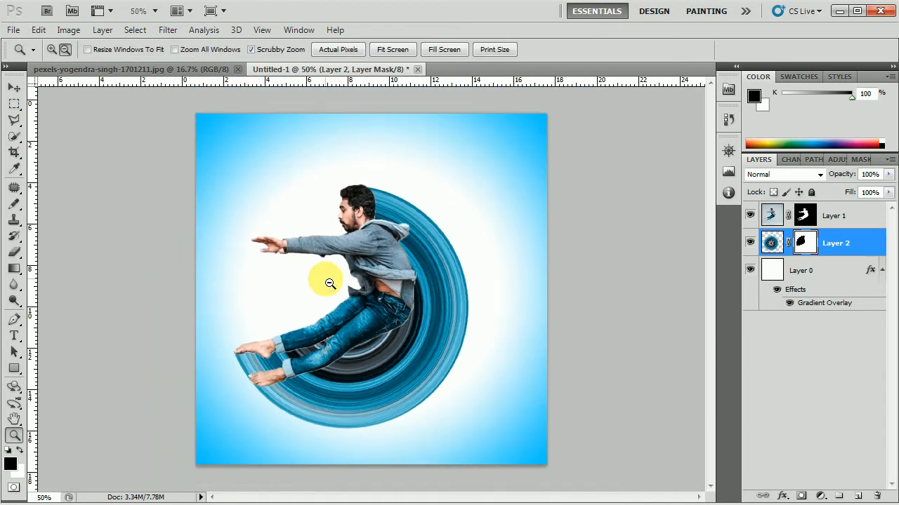
pyautogui.click(333, 298)
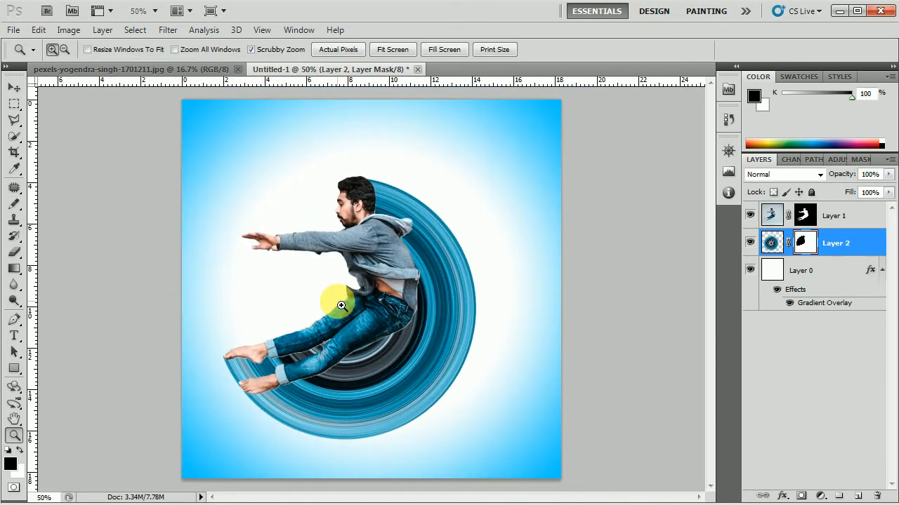
# - Create a new empty layer above Layer 1
pyautogui.click(14, 88)
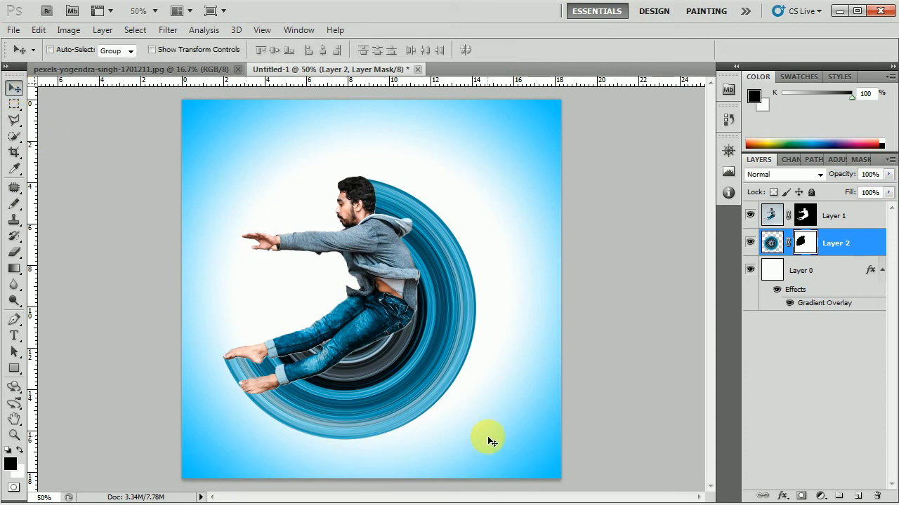
pyautogui.click(774, 217)
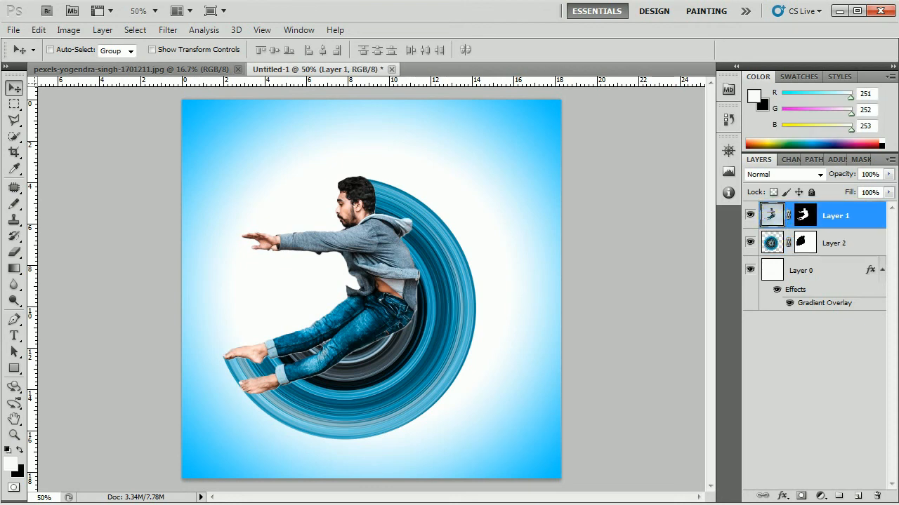
pyautogui.click(859, 497)
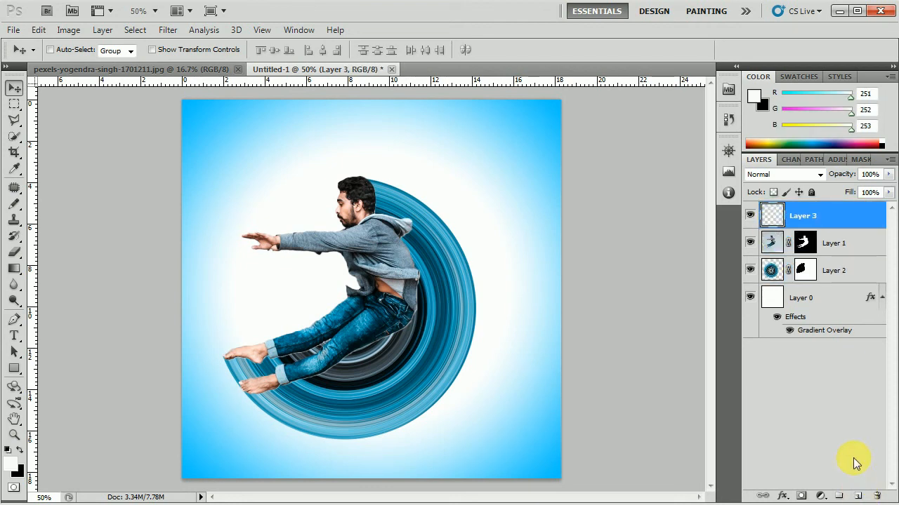
# - Paint one soft black spot just below the circle with the Brush tool at 185 px and 0% hardness
pyautogui.click(17, 214)
pyautogui.click(63, 200)
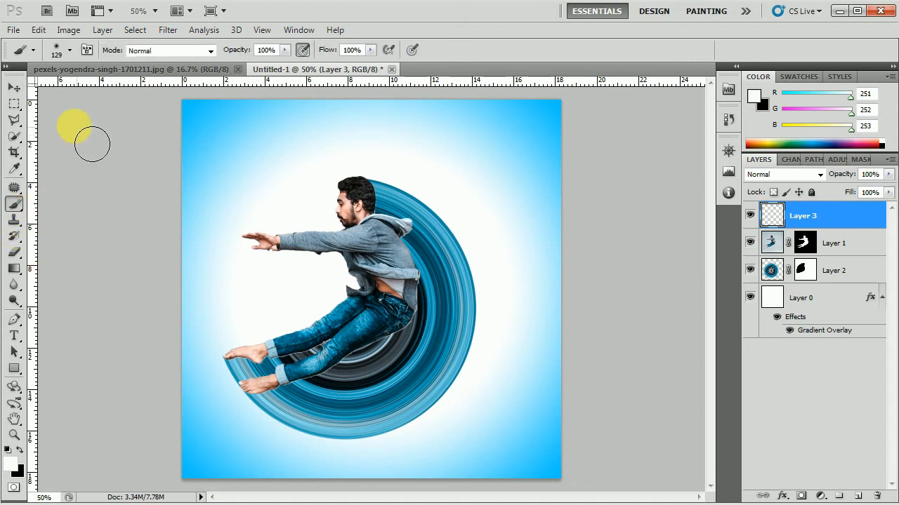
pyautogui.click(70, 50)
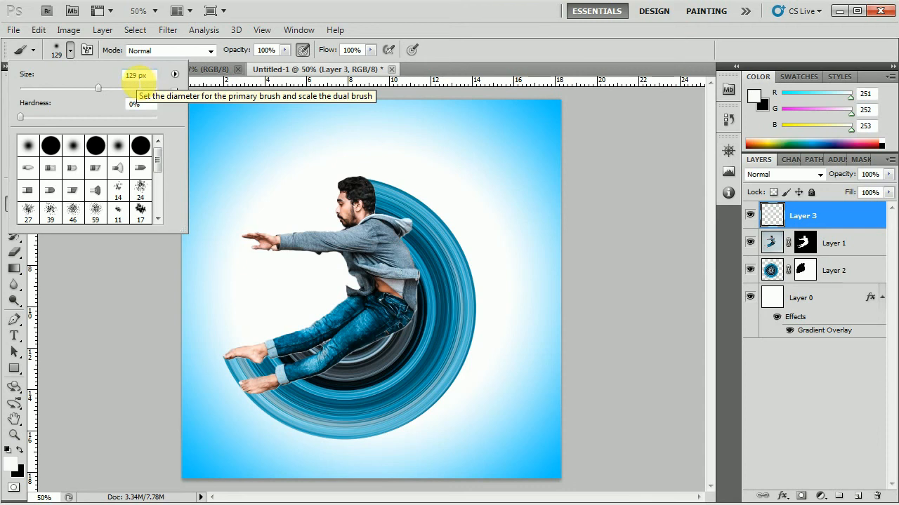
pyautogui.moveTo(141, 76); pyautogui.dragTo(121, 77)
pyautogui.write('185')
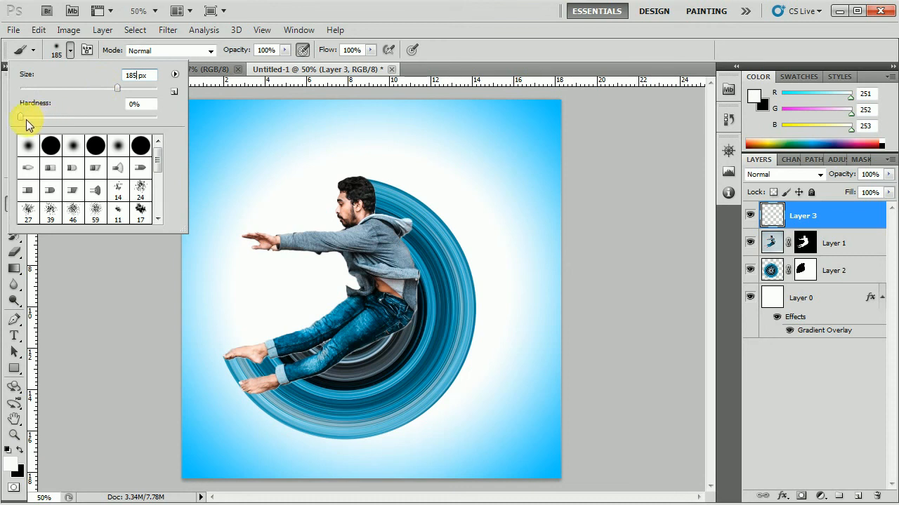
pyautogui.click(28, 145)
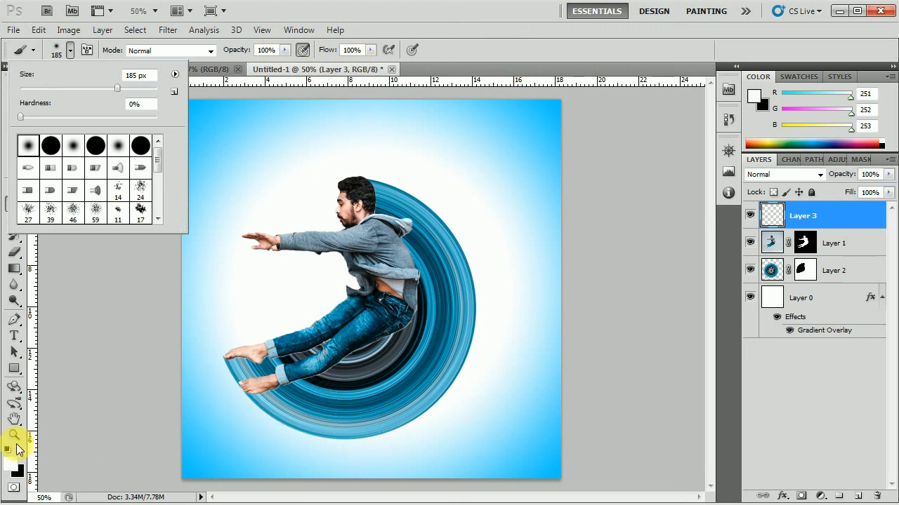
pyautogui.click(19, 449)
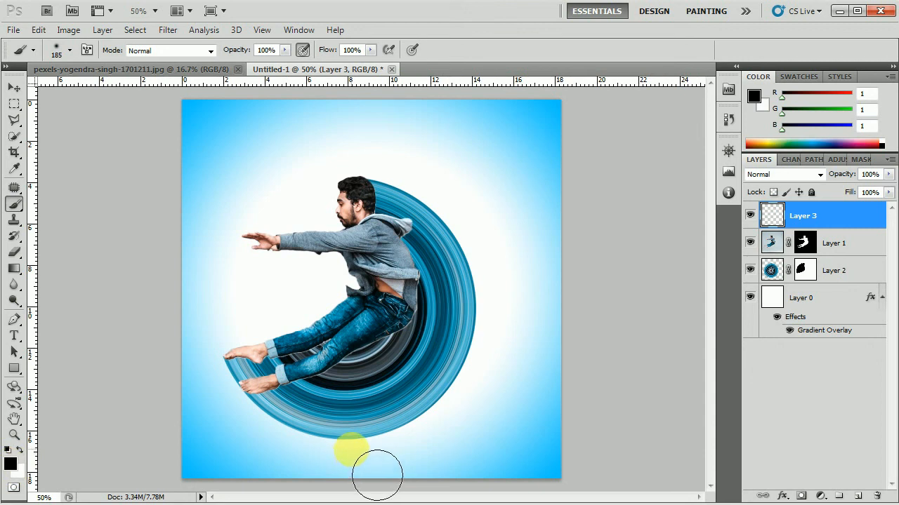
pyautogui.click(351, 450)
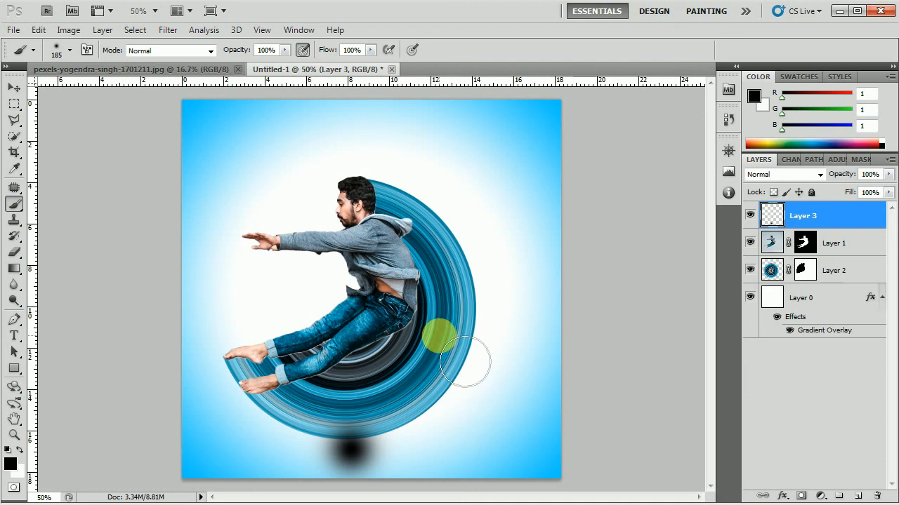
# - Transform the black spot into a flat ground shadow, about 41% high and 381% wide, around its centre
pyautogui.hotkey('ctrl', 't')
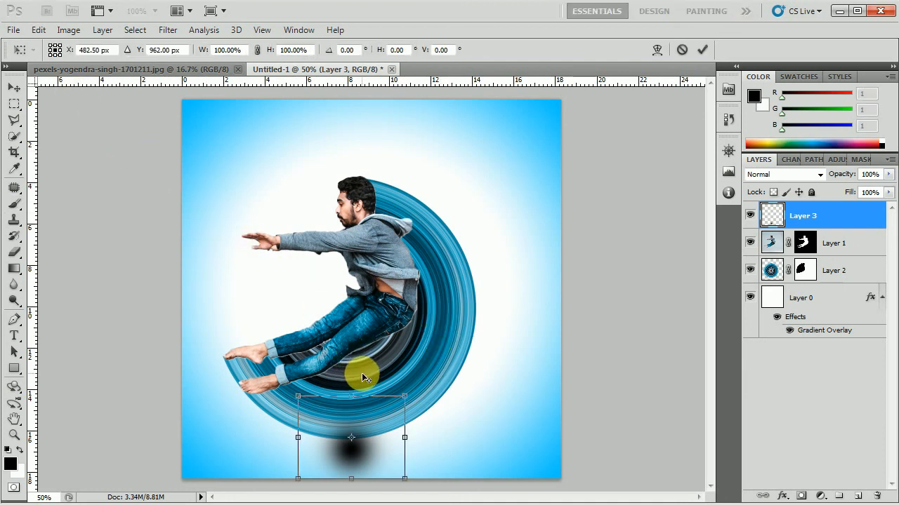
pyautogui.moveTo(358, 401); pyautogui.dragTo(360, 426)
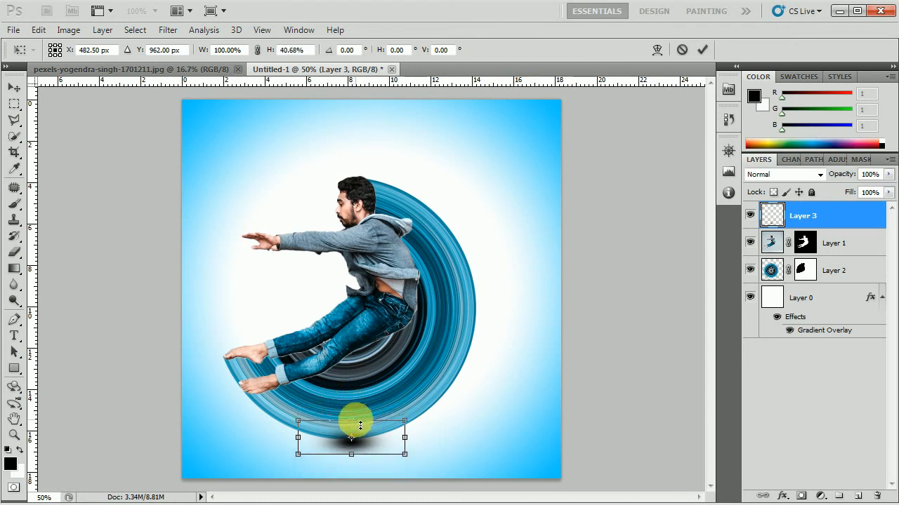
pyautogui.moveTo(408, 443); pyautogui.dragTo(559, 443)
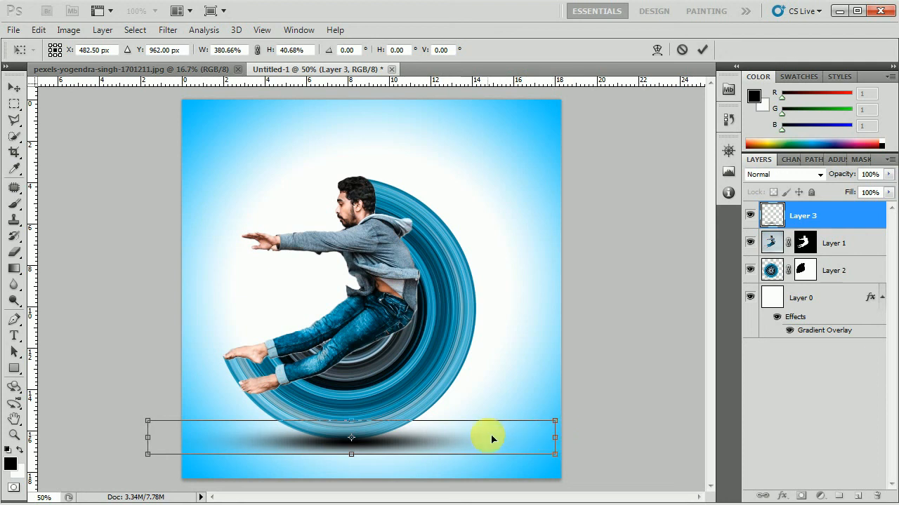
pyautogui.press('Return')
# - Place vertical guides at the left and right edges of the circle
pyautogui.press('b')
pyautogui.moveTo(33, 260); pyautogui.dragTo(227, 291)
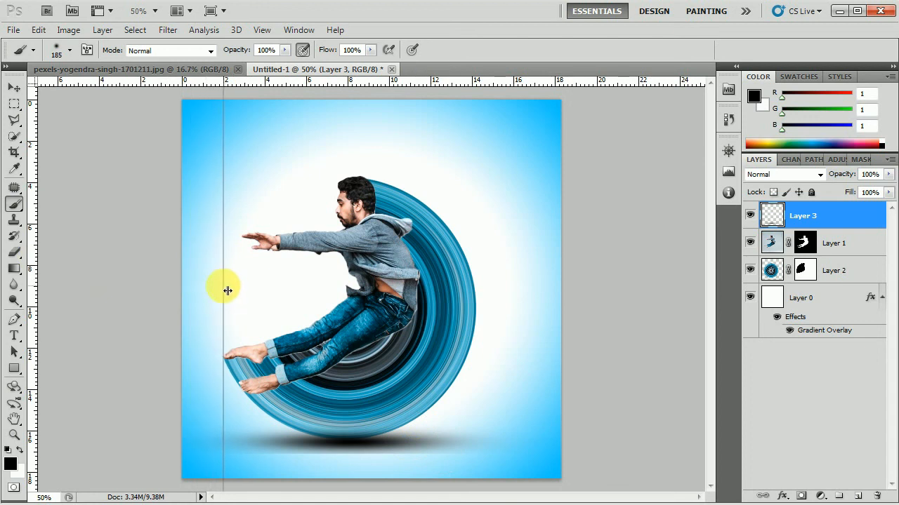
pyautogui.moveTo(34, 262); pyautogui.dragTo(482, 289)
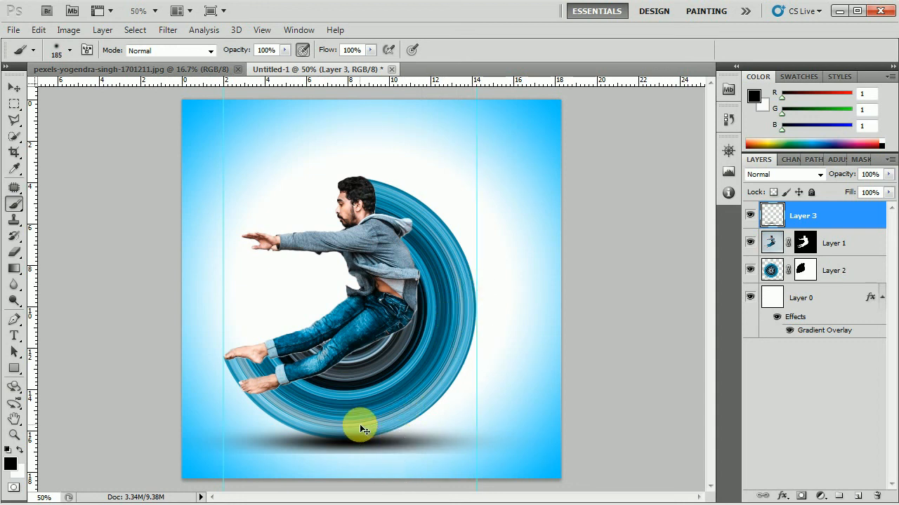
# - Widen the ground shadow on Layer 3 to about 109% around its centre, keeping its height
pyautogui.hotkey('ctrl', 't')
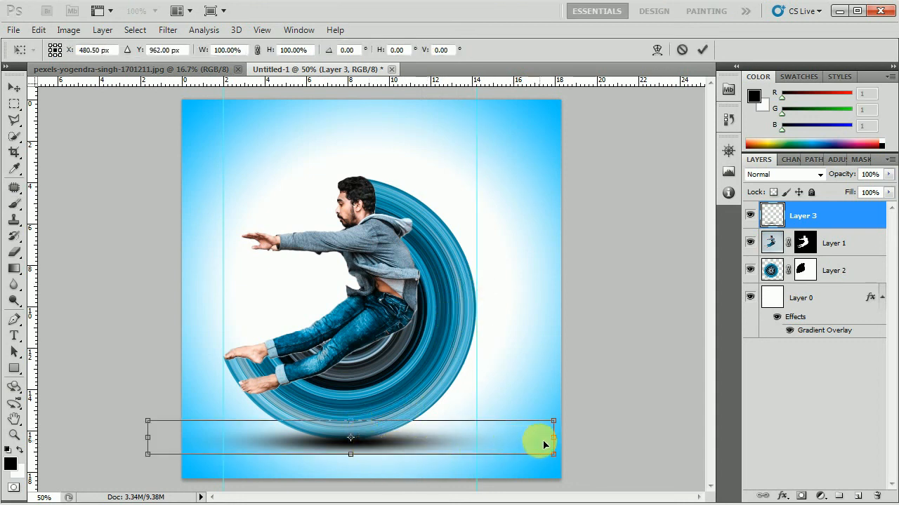
pyautogui.moveTo(554, 438); pyautogui.dragTo(579, 444)
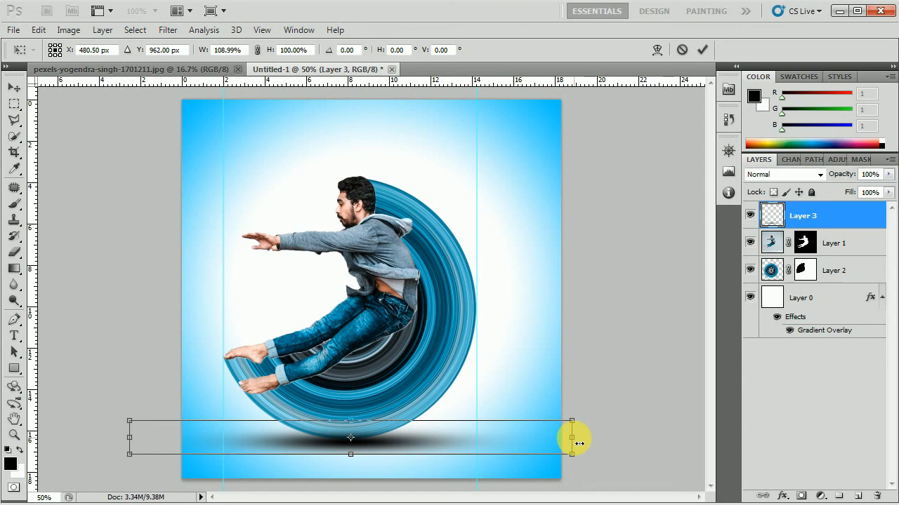
pyautogui.press('Return')
# - Nudge Layer 1 and Layer 2 together straight up with the Move tool so the man and circle float clearly above the shadow
pyautogui.press('b')
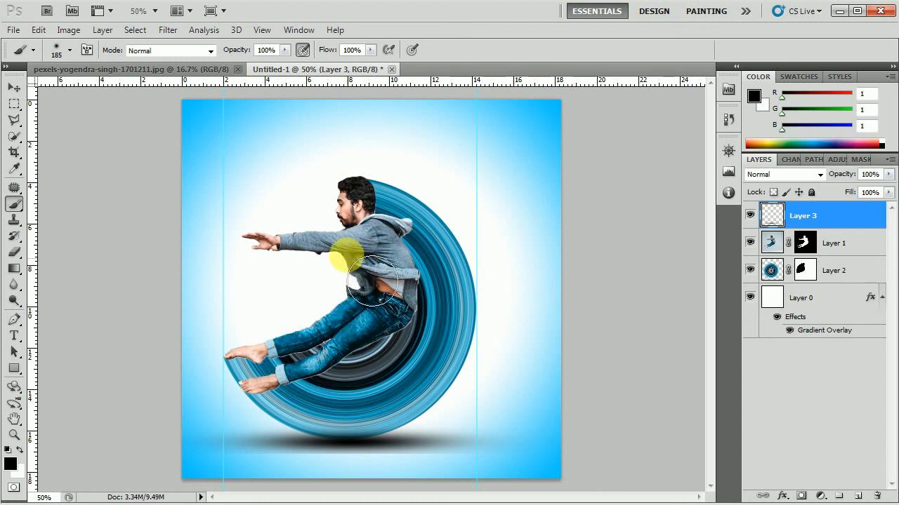
pyautogui.press('v')
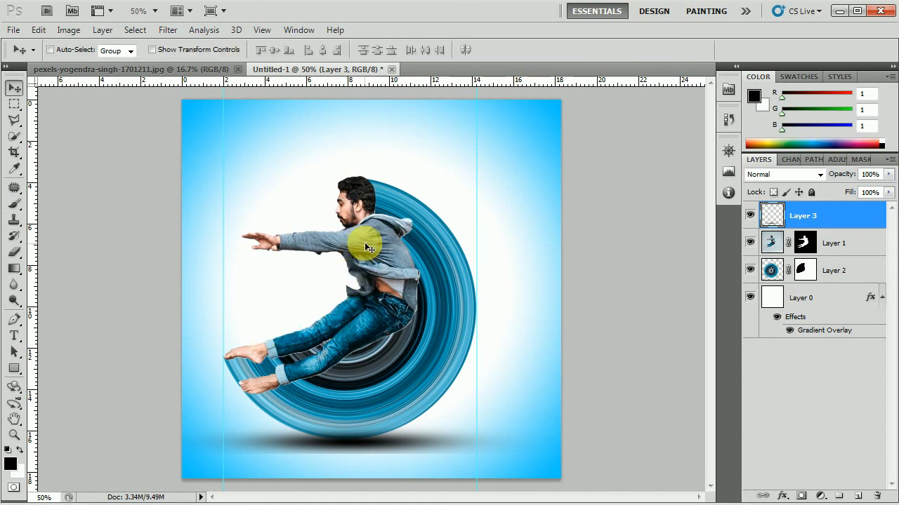
pyautogui.click(833, 247)
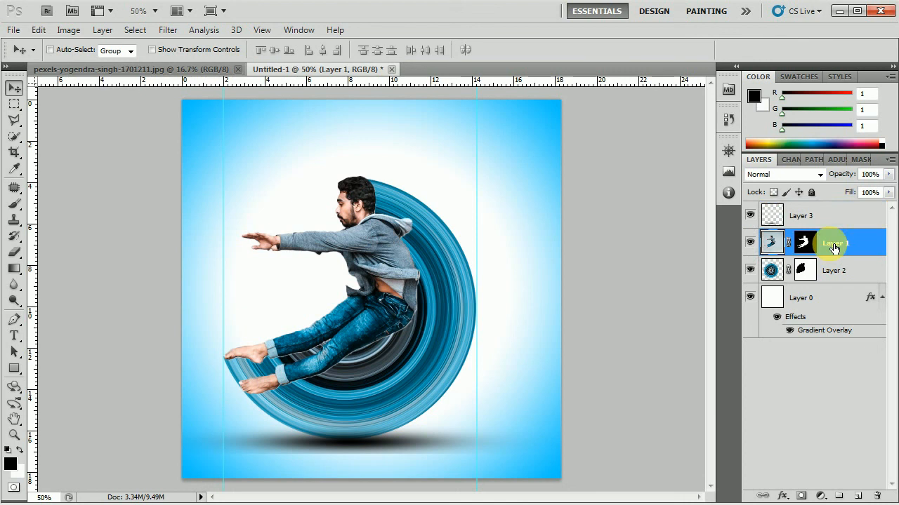
pyautogui.keyDown('shift'); pyautogui.click(837, 272); pyautogui.keyUp('shift')
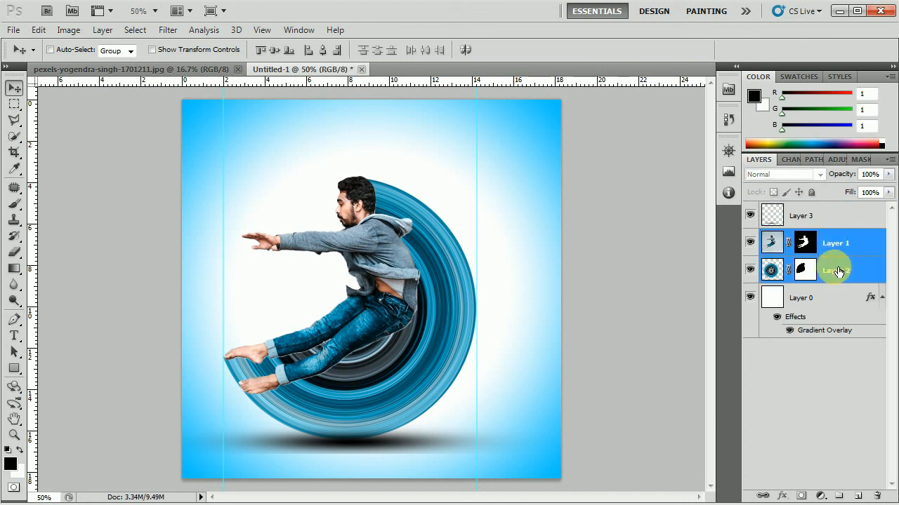
pyautogui.press('Up')
pyautogui.press('Up')
pyautogui.press('Up')
pyautogui.press('Up')
pyautogui.press('Up')
pyautogui.press('Up')
pyautogui.press('Up')
pyautogui.press('Up')
pyautogui.press('Up')
pyautogui.press('Up')
pyautogui.press('Up')
pyautogui.press('Up')
pyautogui.press('Up')
pyautogui.press('Up')
pyautogui.press('Up')
pyautogui.press('Up')
pyautogui.press('Up')
pyautogui.press('Up')
pyautogui.press('Up')
pyautogui.press('Up')
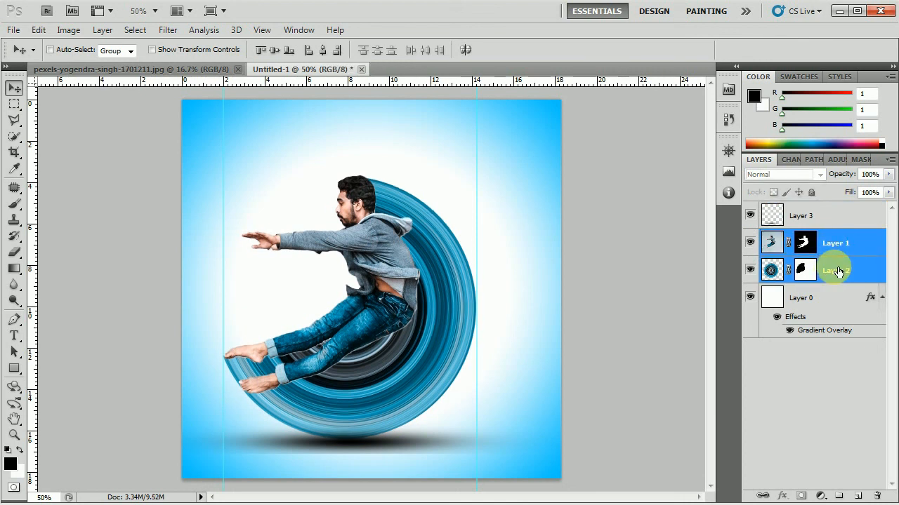
pyautogui.press('Up')
pyautogui.press('Up')
pyautogui.press('Up')
pyautogui.press('Up')
pyautogui.press('Up')
pyautogui.press('Up')
pyautogui.press('Up')
pyautogui.press('Up')
pyautogui.press('Up')
pyautogui.press('Up')
pyautogui.press('Up')
pyautogui.press('Up')
pyautogui.press('Up')
pyautogui.press('Up')
pyautogui.press('Up')
pyautogui.press('Up')
pyautogui.press('Up')
pyautogui.press('Up')
pyautogui.press('Up')
pyautogui.press('Up')
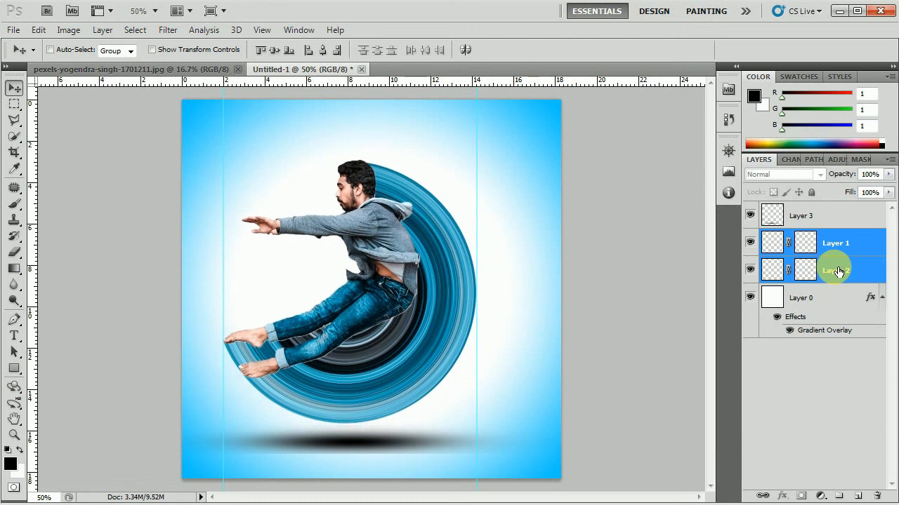
pyautogui.press('Up')
pyautogui.press('Up')
pyautogui.press('Up')
pyautogui.press('Up')
pyautogui.press('Up')
pyautogui.press('Up')
pyautogui.press('Up')
pyautogui.press('Up')
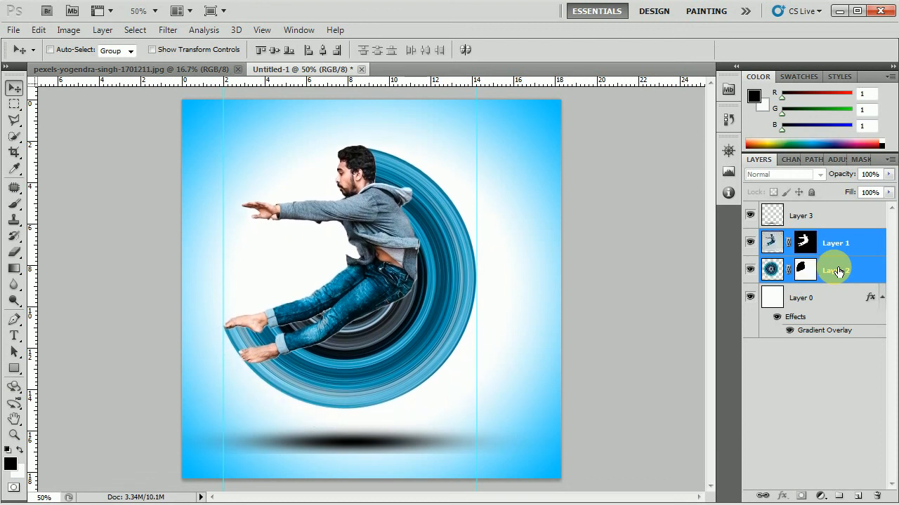
# - Lower the opacity of the shadow on Layer 3 to 55%
pyautogui.click(804, 216)
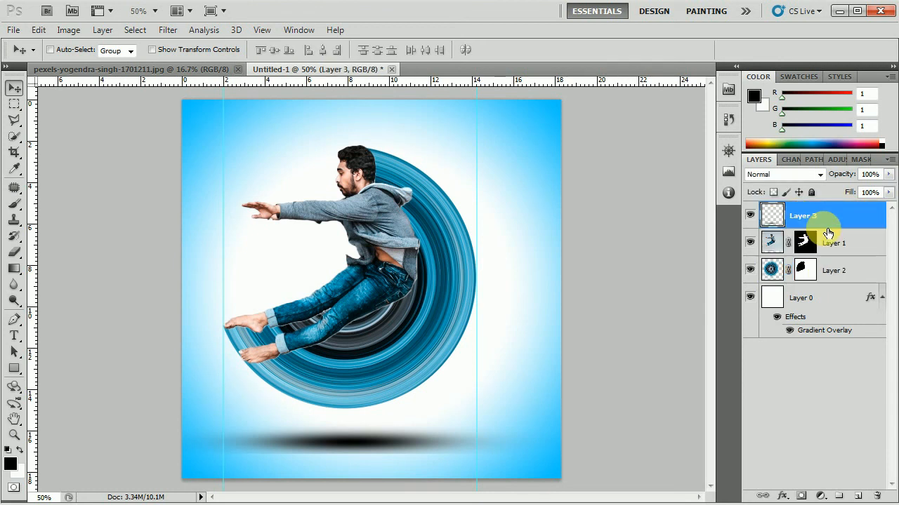
pyautogui.click(889, 174)
pyautogui.moveTo(885, 183); pyautogui.dragTo(856, 191)
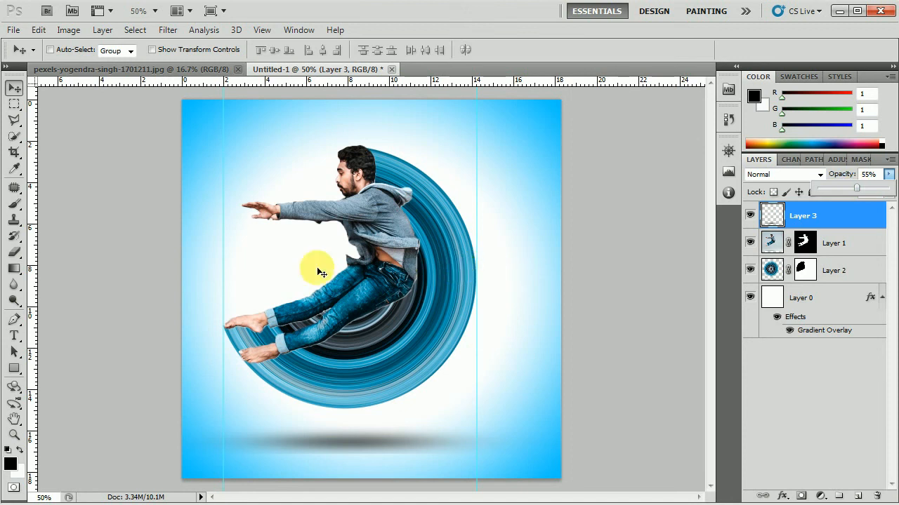